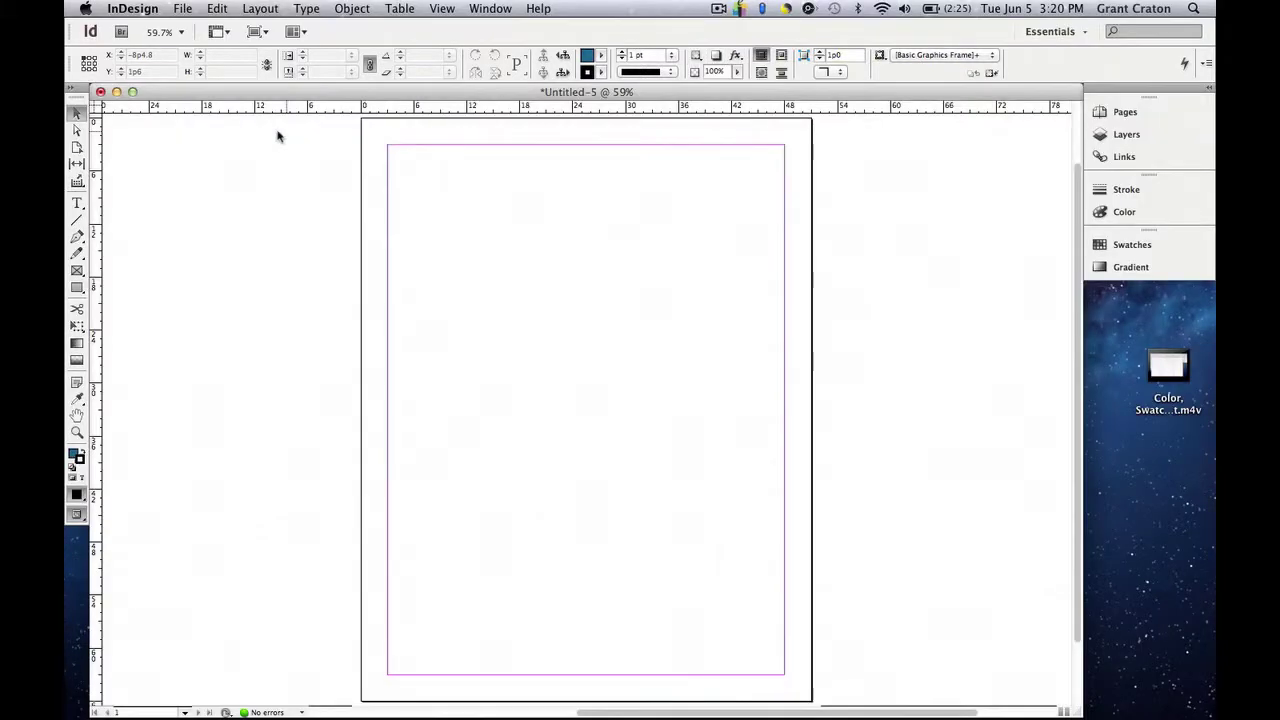
- With the Type tool kept at Minion Pro Regular, draw a text frame at the page's top-left margin
click(78, 204)
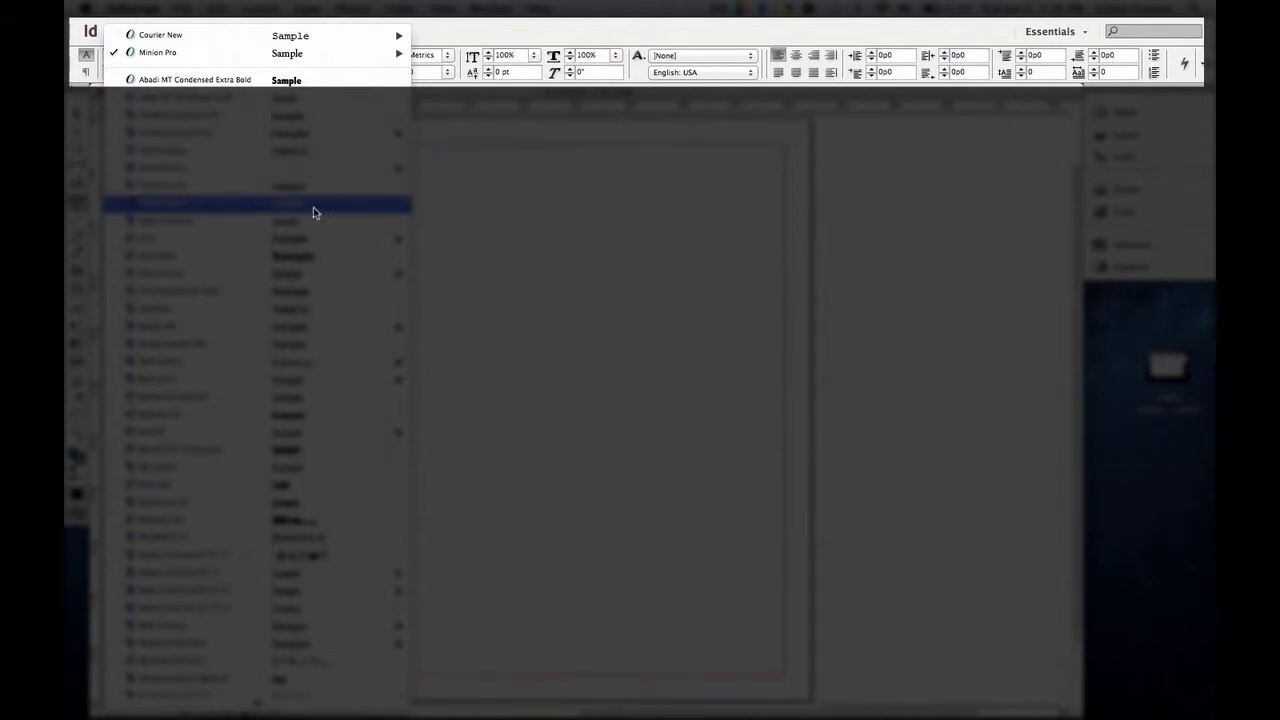
click(471, 211)
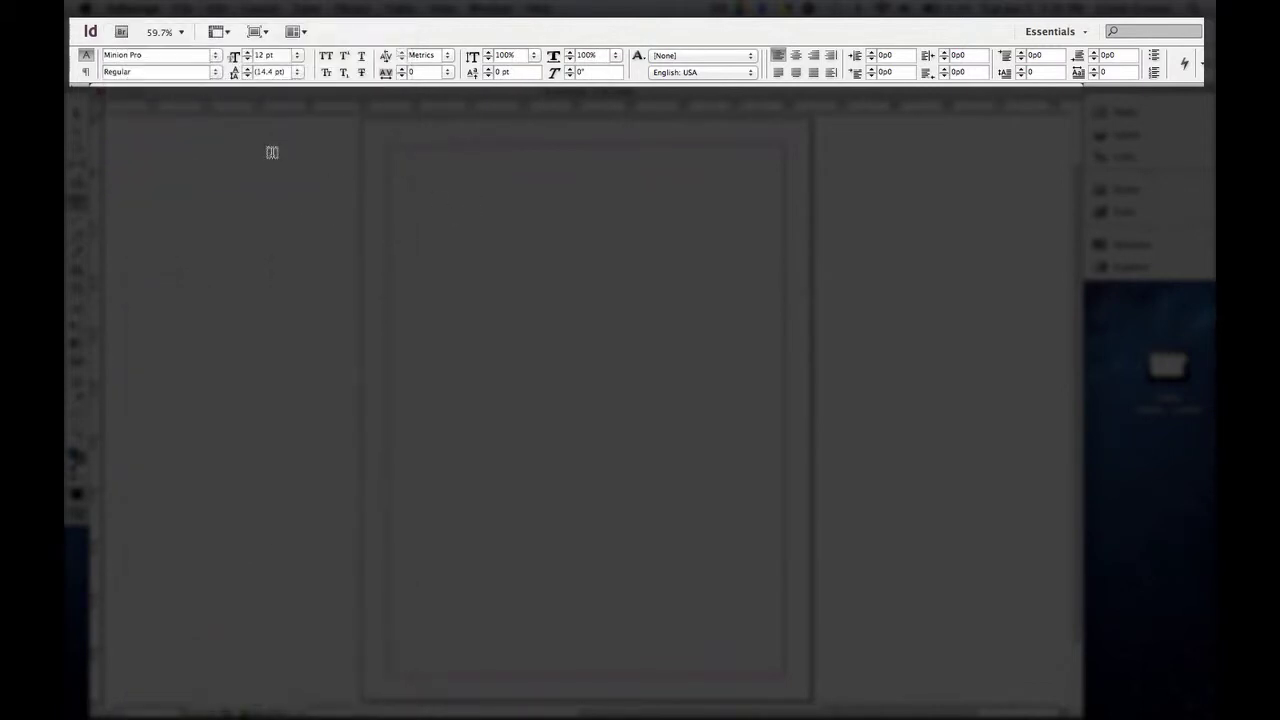
click(216, 73)
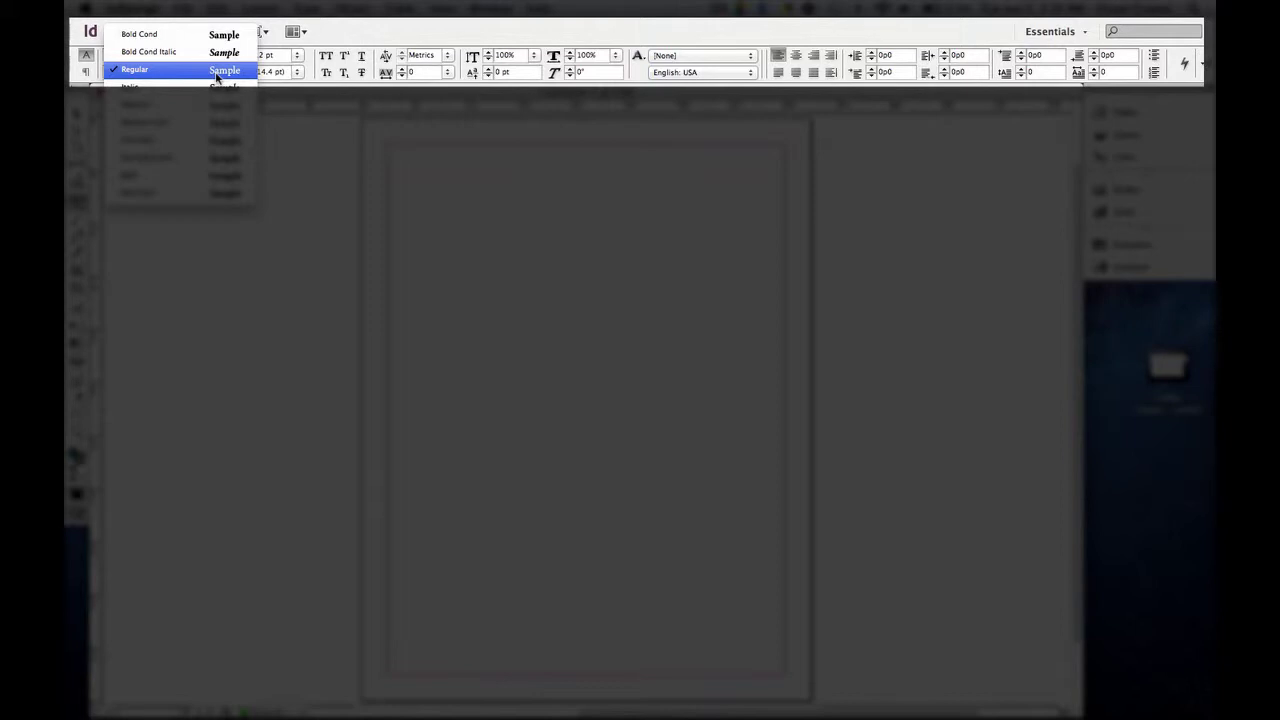
click(304, 138)
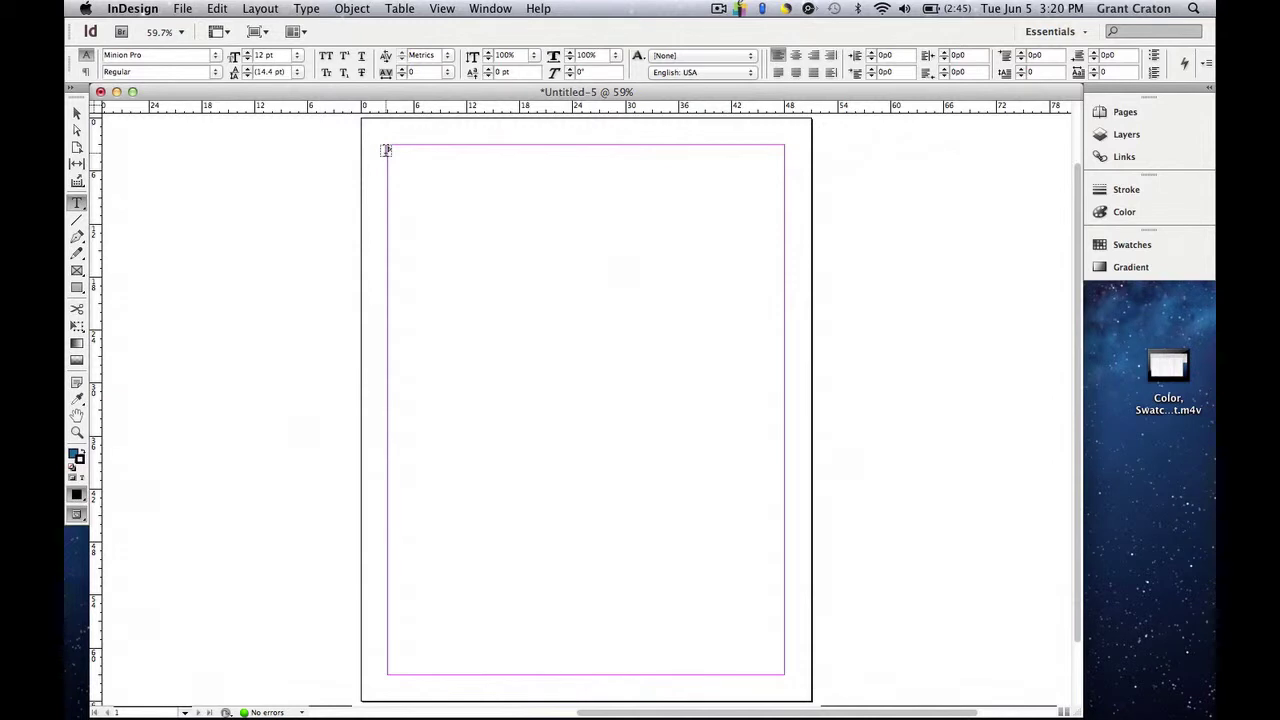
drag(387, 150, 569, 211)
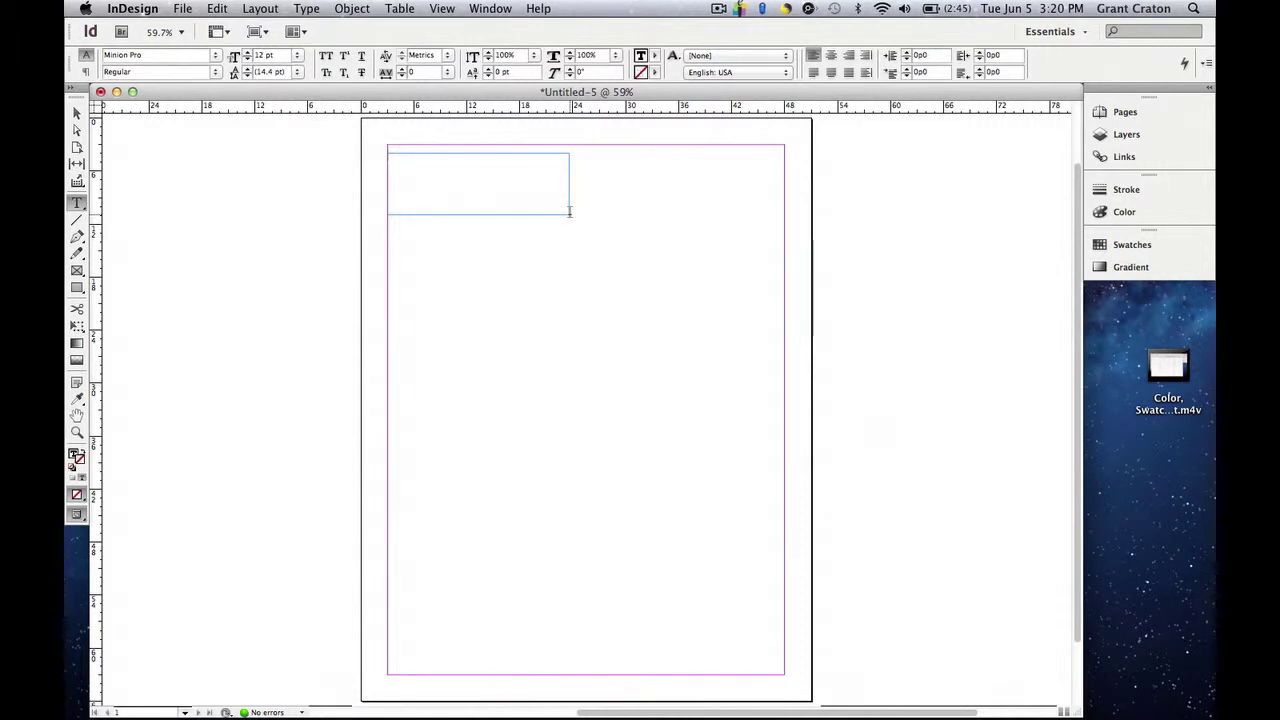
- Type 'Welcome to Graphic Design' in the frame, zoom in, and select all of it
text(Welcome to Graphic Design)
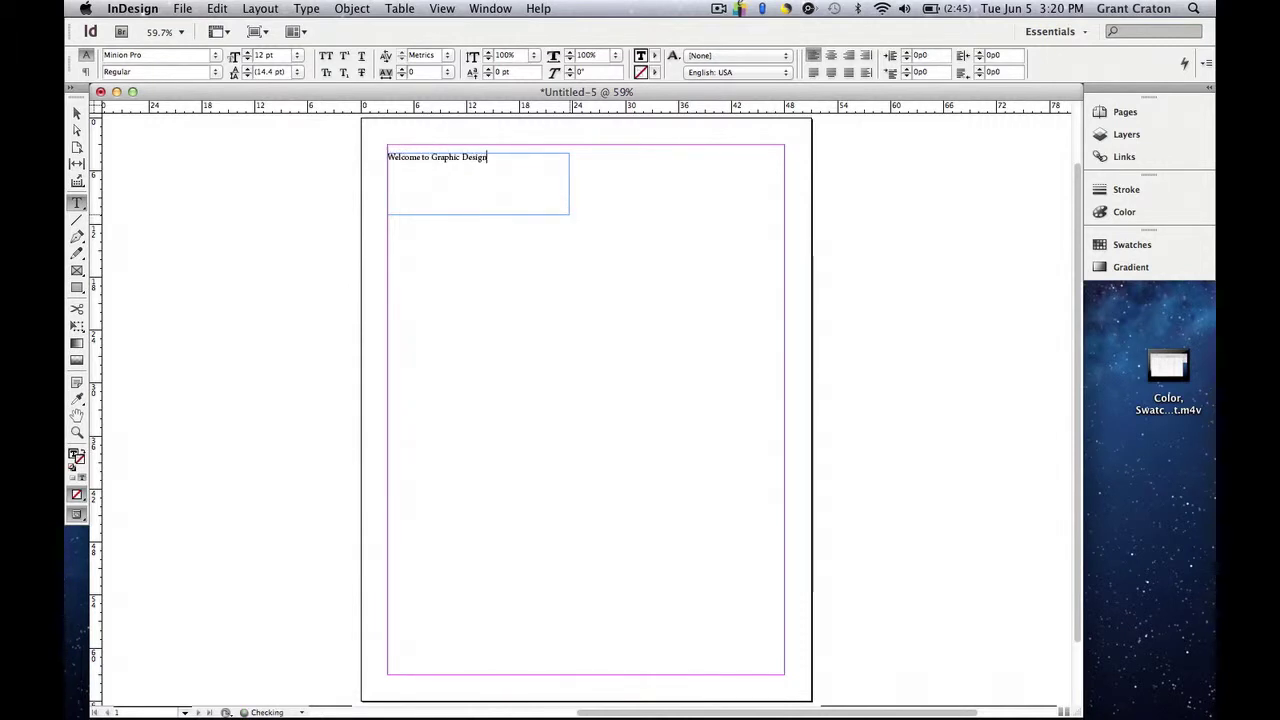
key(super+equal)
key(super+equal)
key(super+equal)
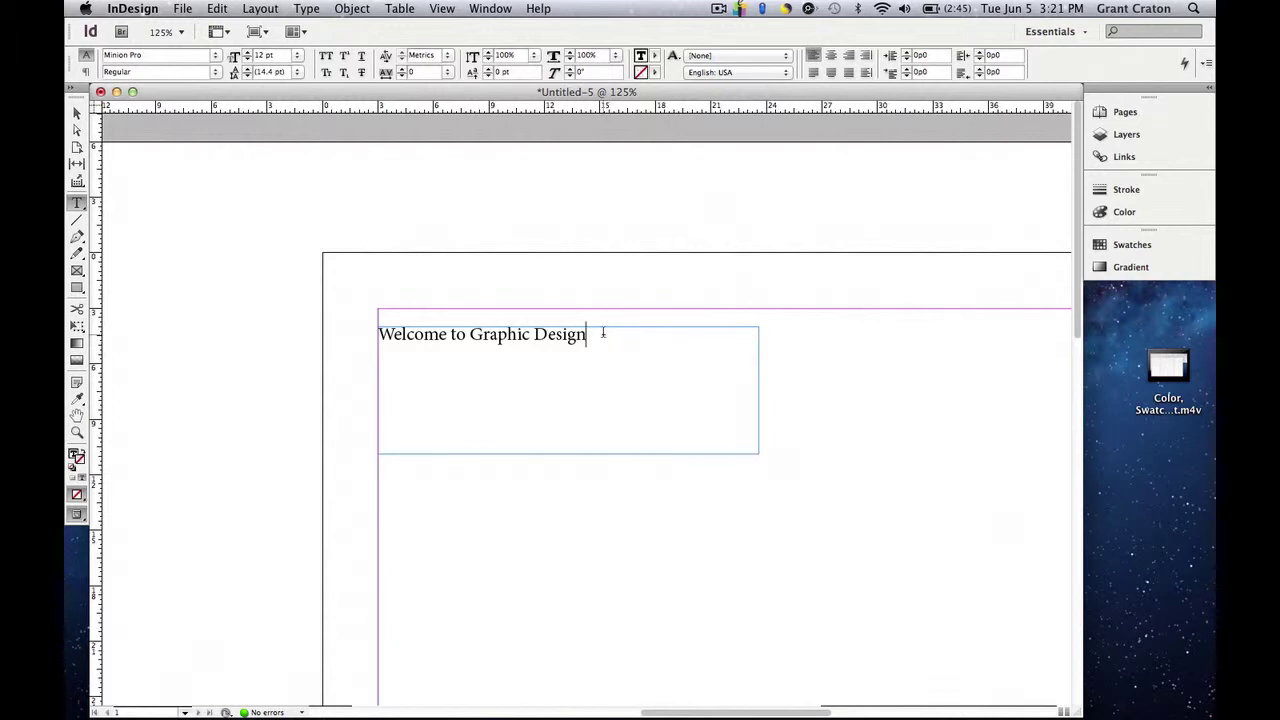
key(super+a)
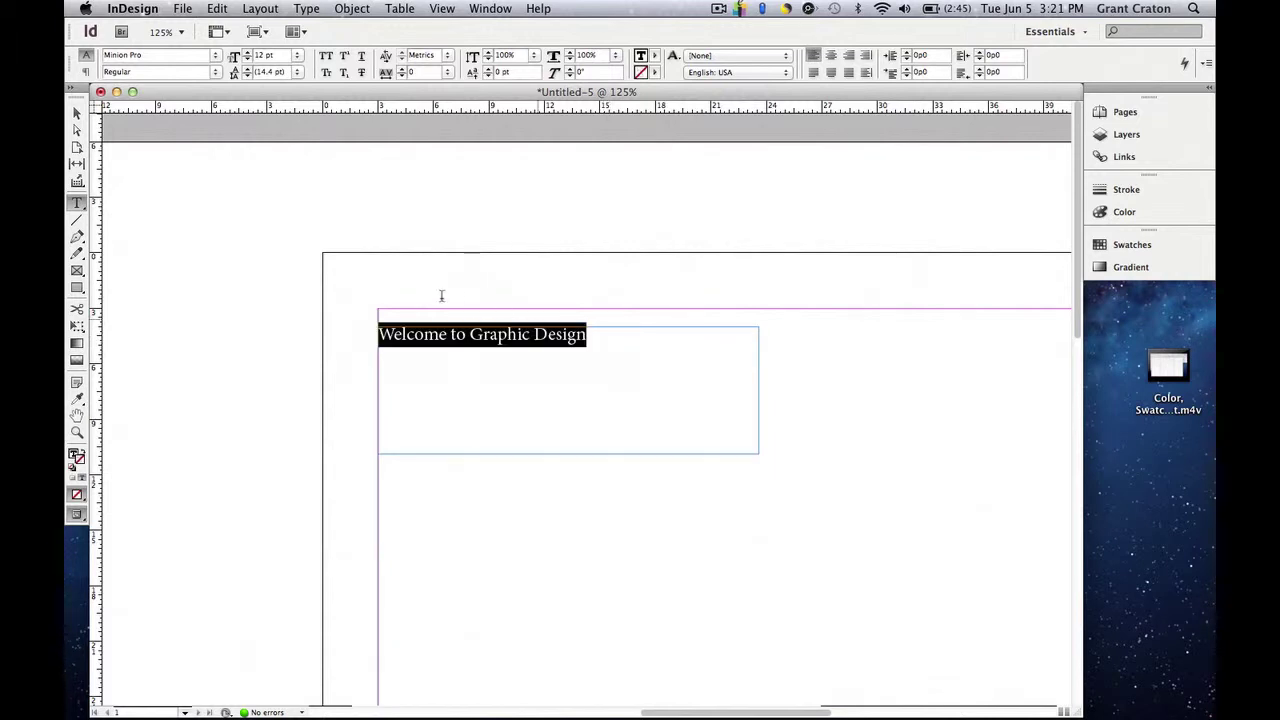
- Change the heading font to Arial Italic after trying Baskerville Old Face, and start enlarging it
click(215, 56)
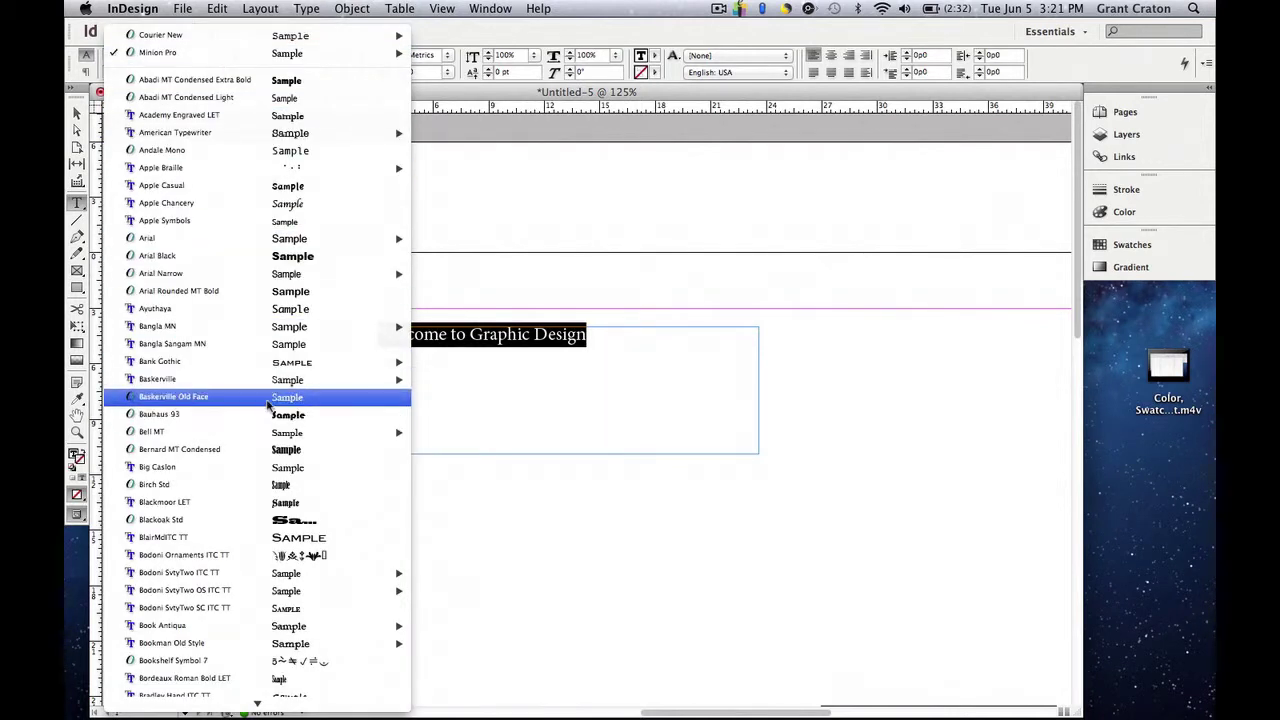
click(268, 397)
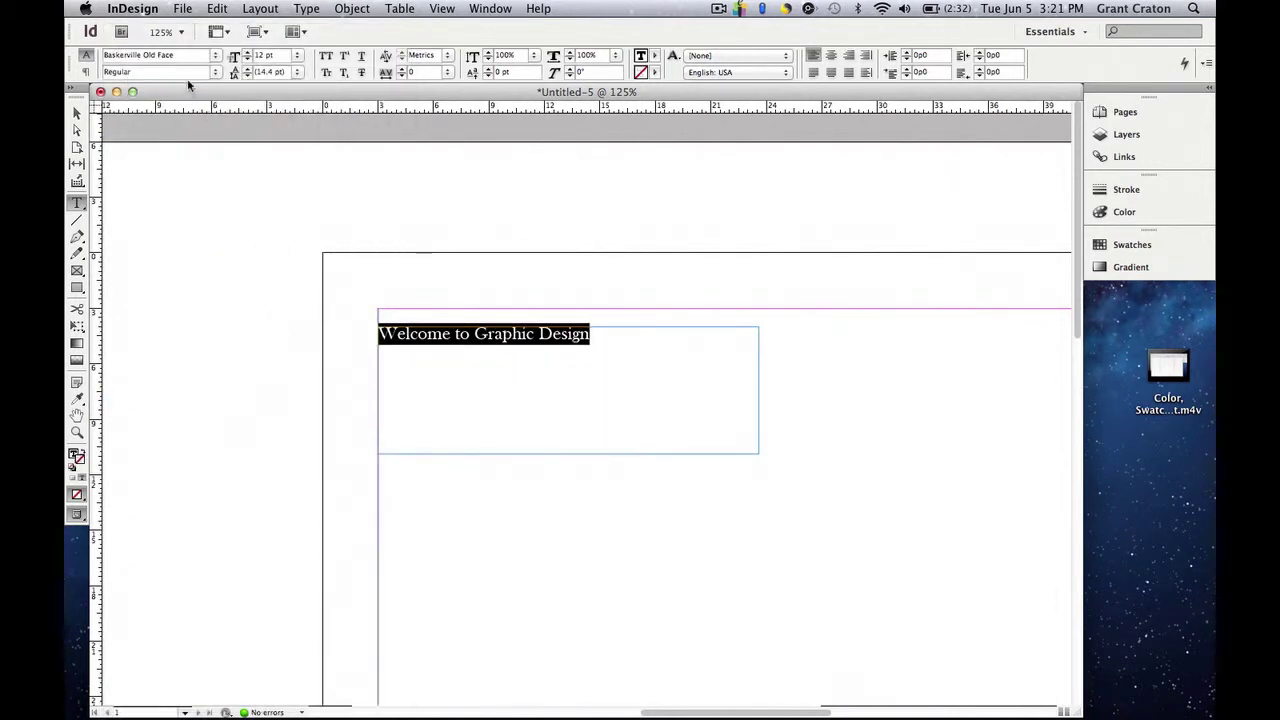
click(215, 73)
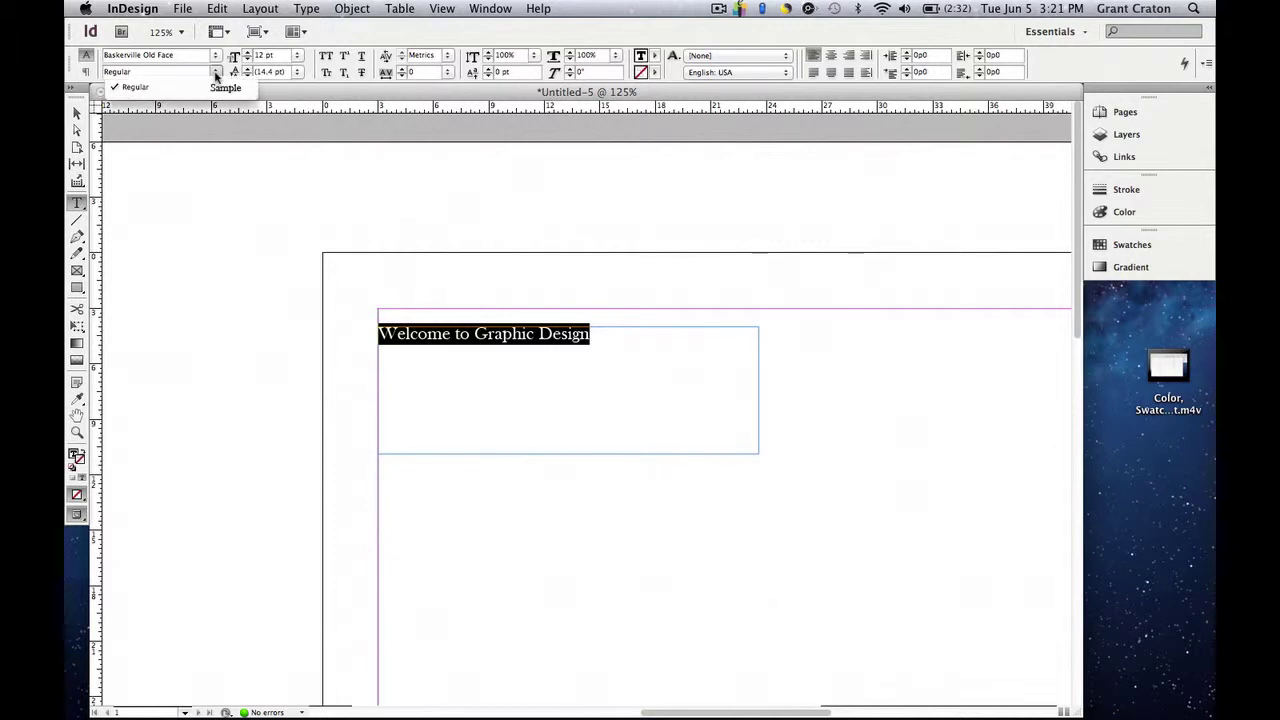
click(184, 56)
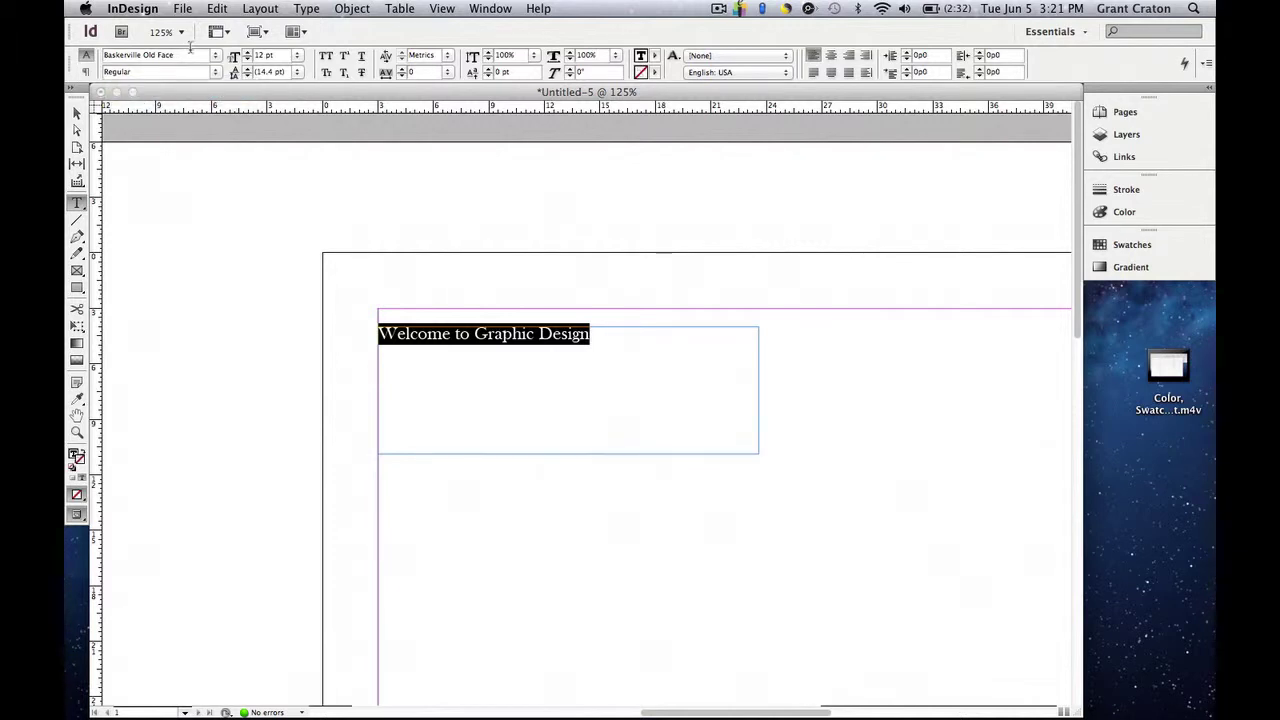
click(212, 57)
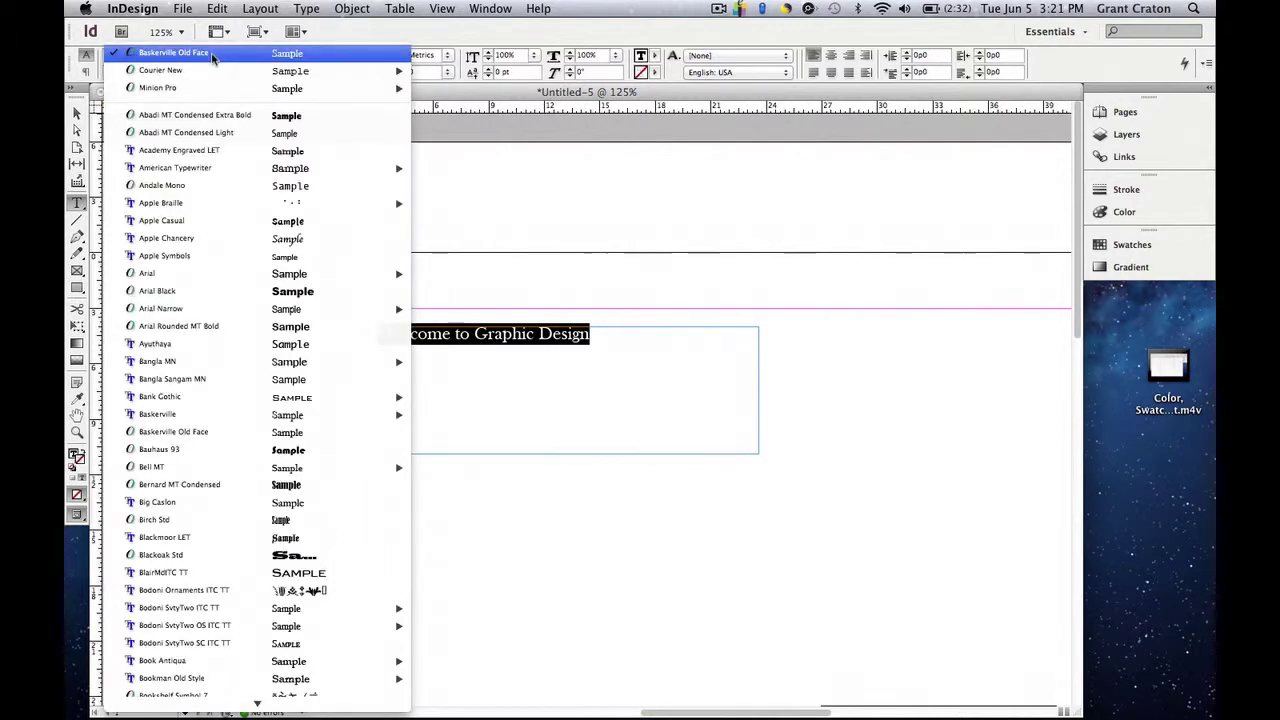
mouse_move(316, 68)
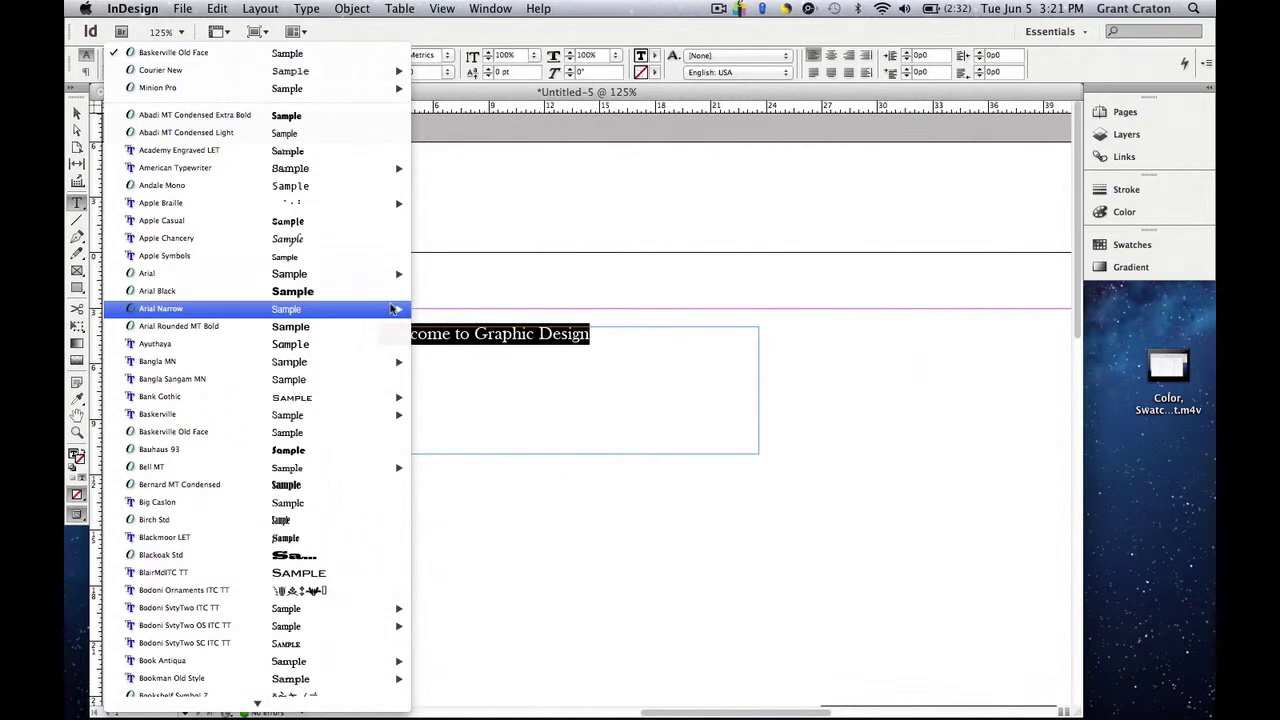
mouse_move(395, 273)
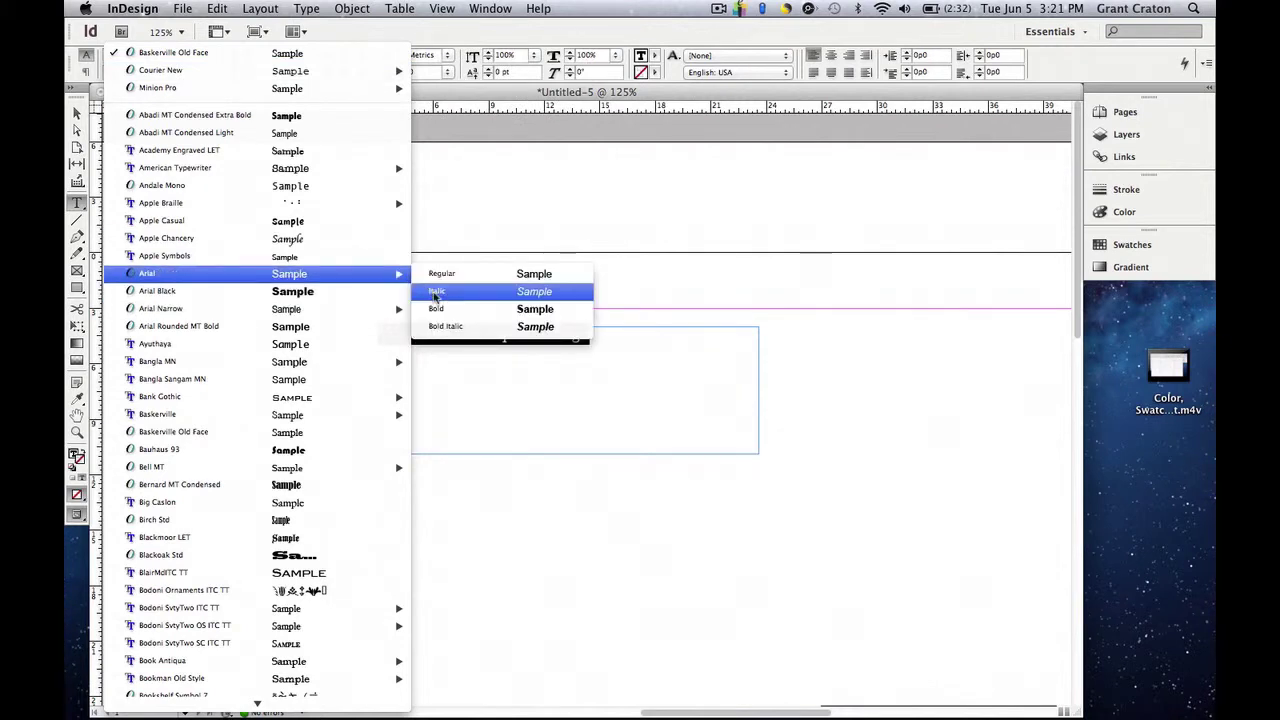
click(433, 291)
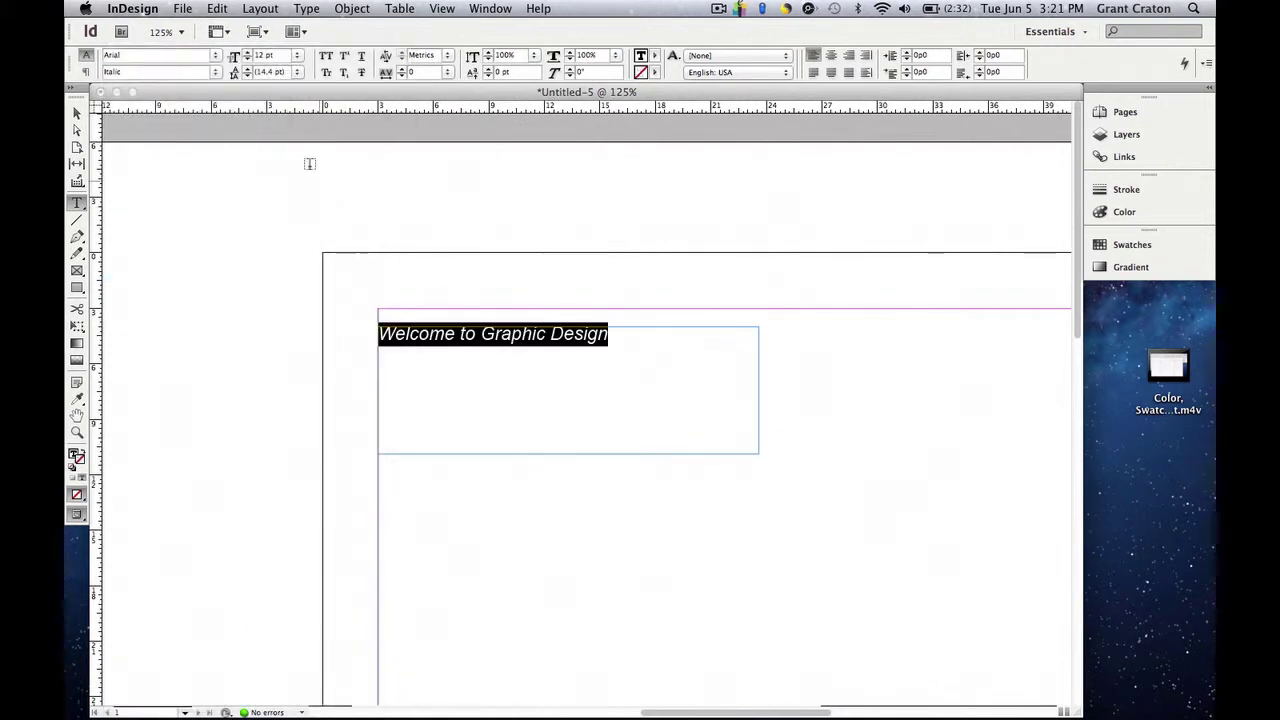
click(246, 52)
- Raise the heading to 18 pt and set it in all caps
click(246, 52)
click(246, 52)
click(246, 52)
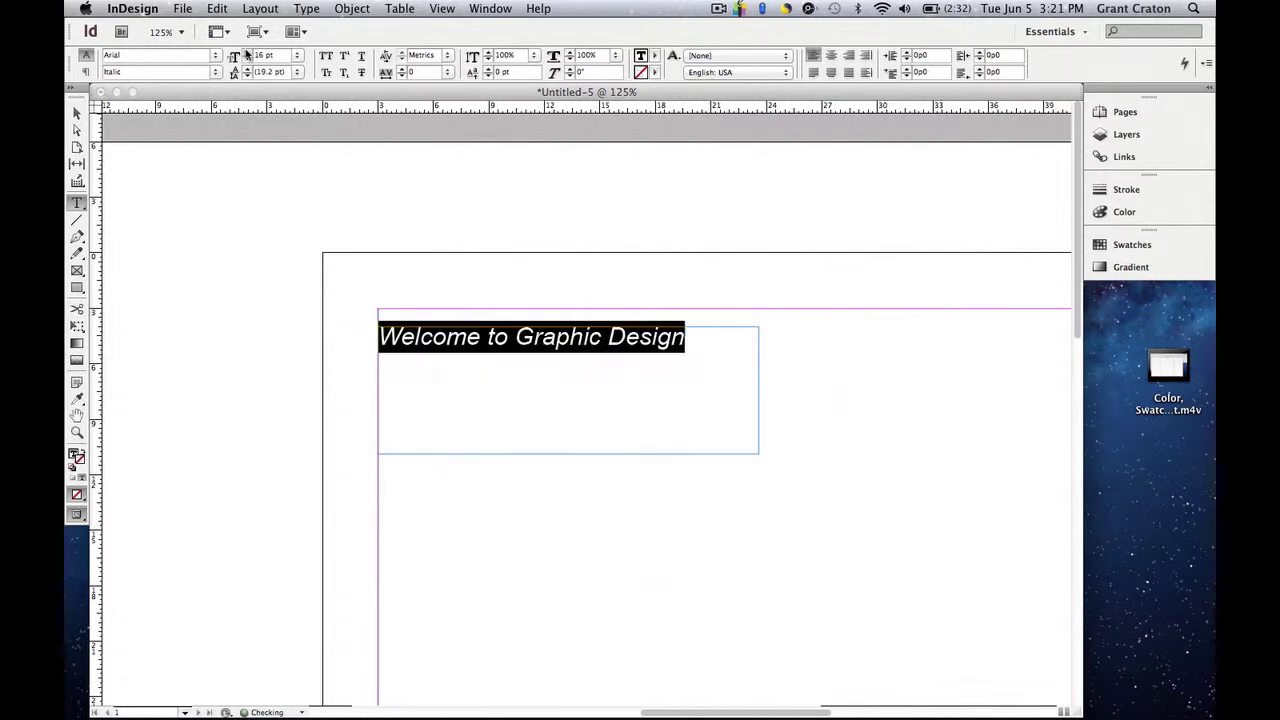
click(246, 52)
click(246, 52)
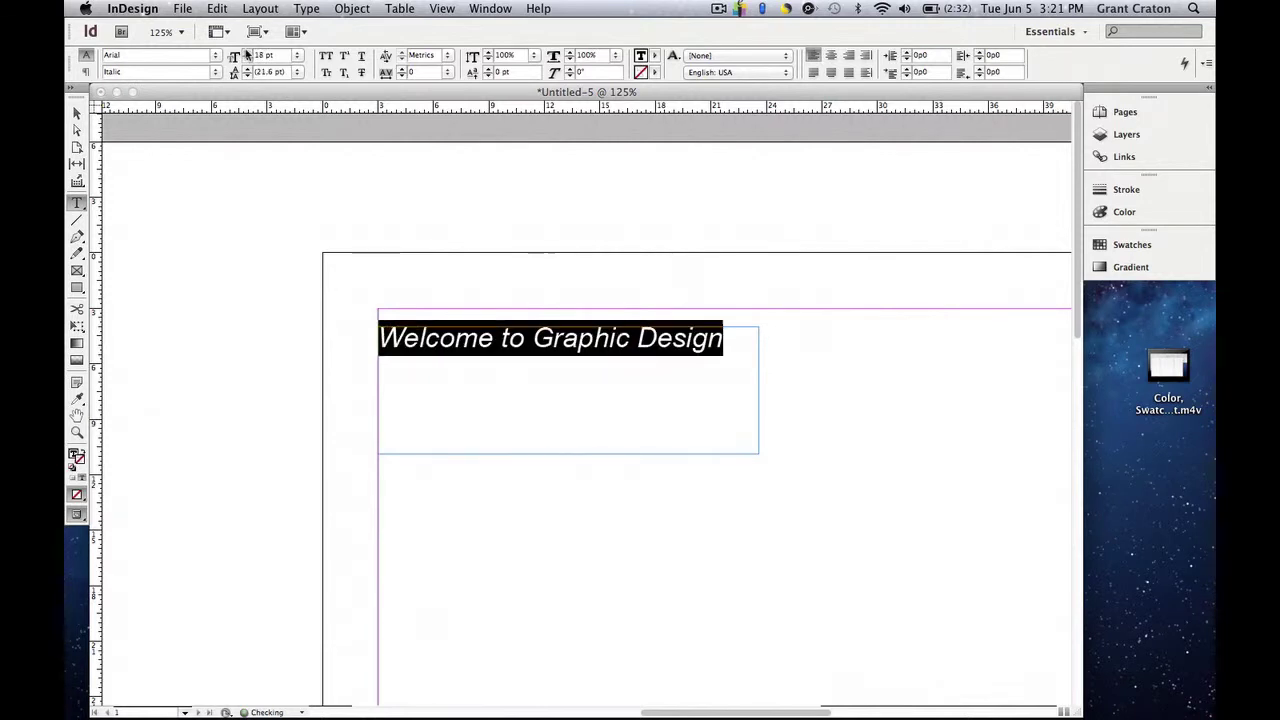
click(326, 55)
click(326, 55)
click(326, 72)
click(326, 72)
click(326, 56)
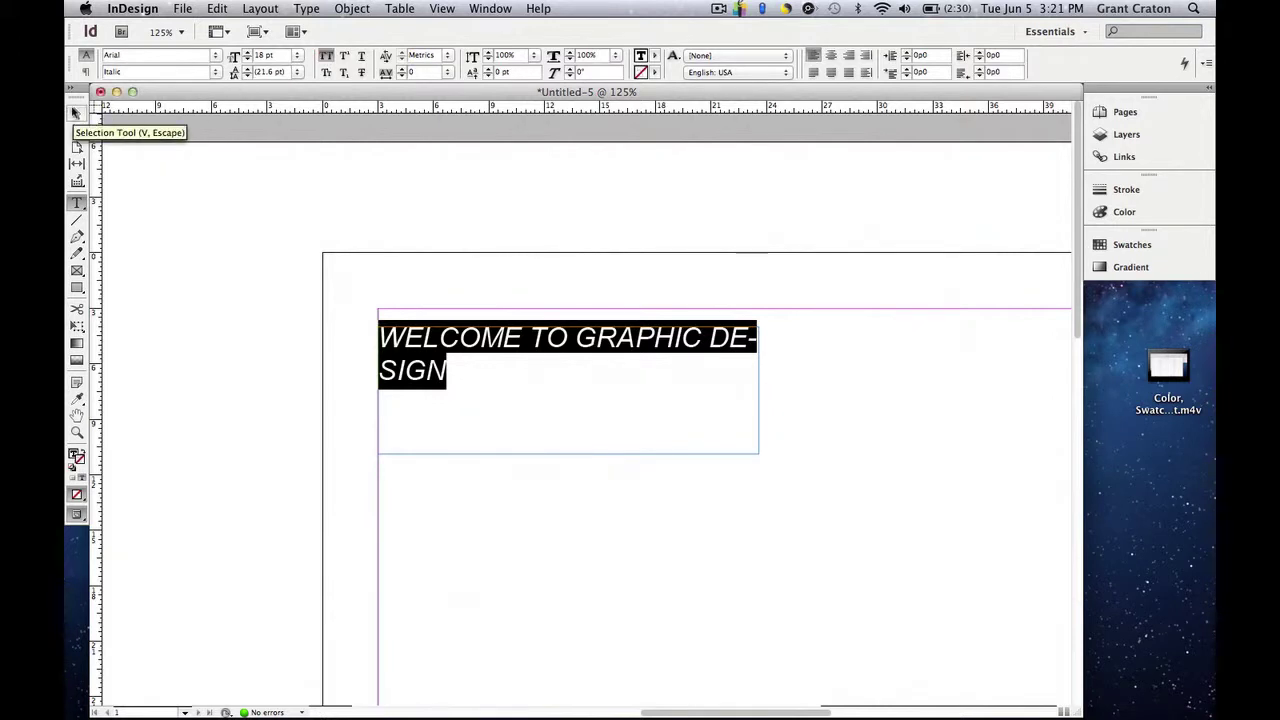
- Widen the heading's frame to 27p10.8 so it fits on one line
click(75, 113)
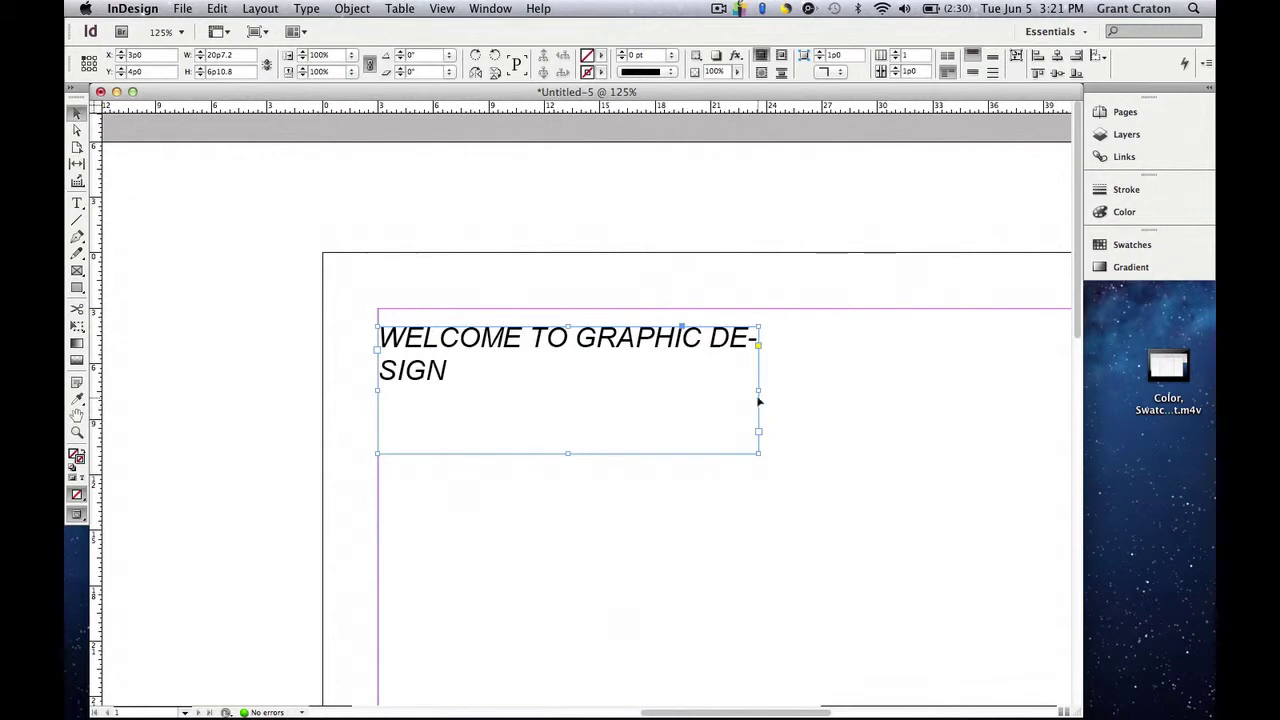
drag(758, 393, 893, 390)
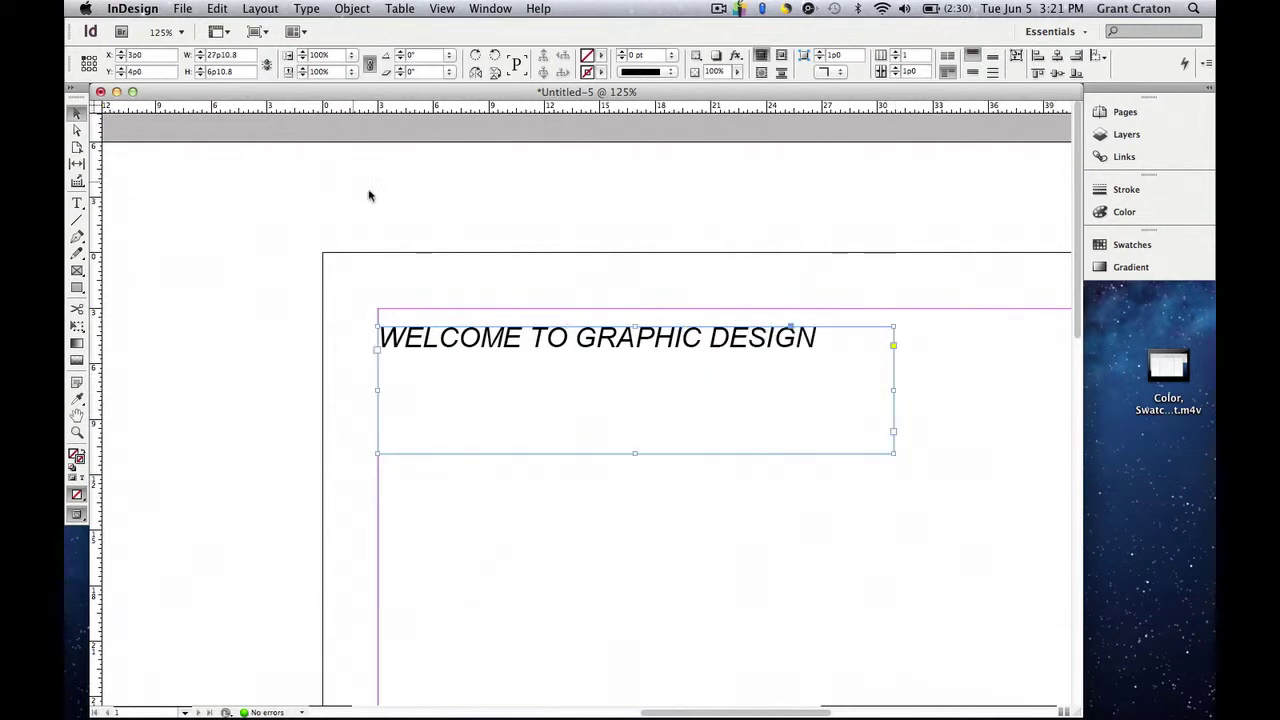
key(t)
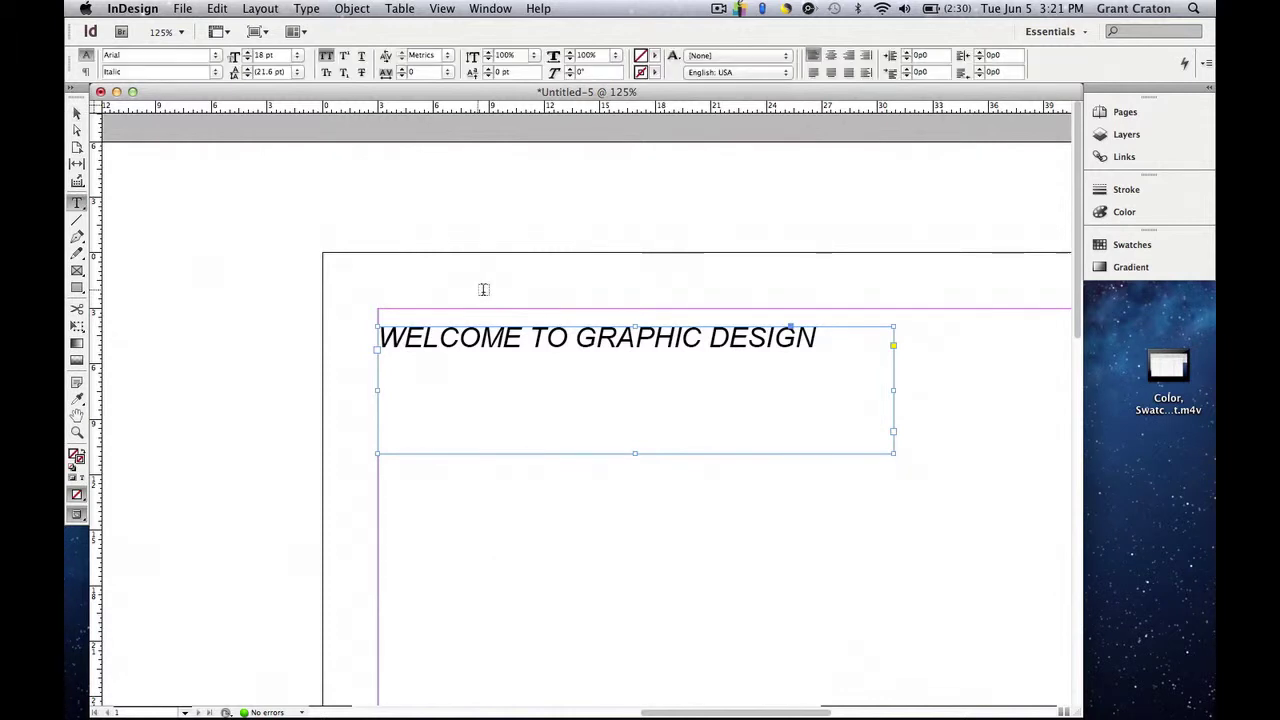
click(526, 337)
- Select the heading text, test an underline, and stretch it horizontally to 106%
key(super+a)
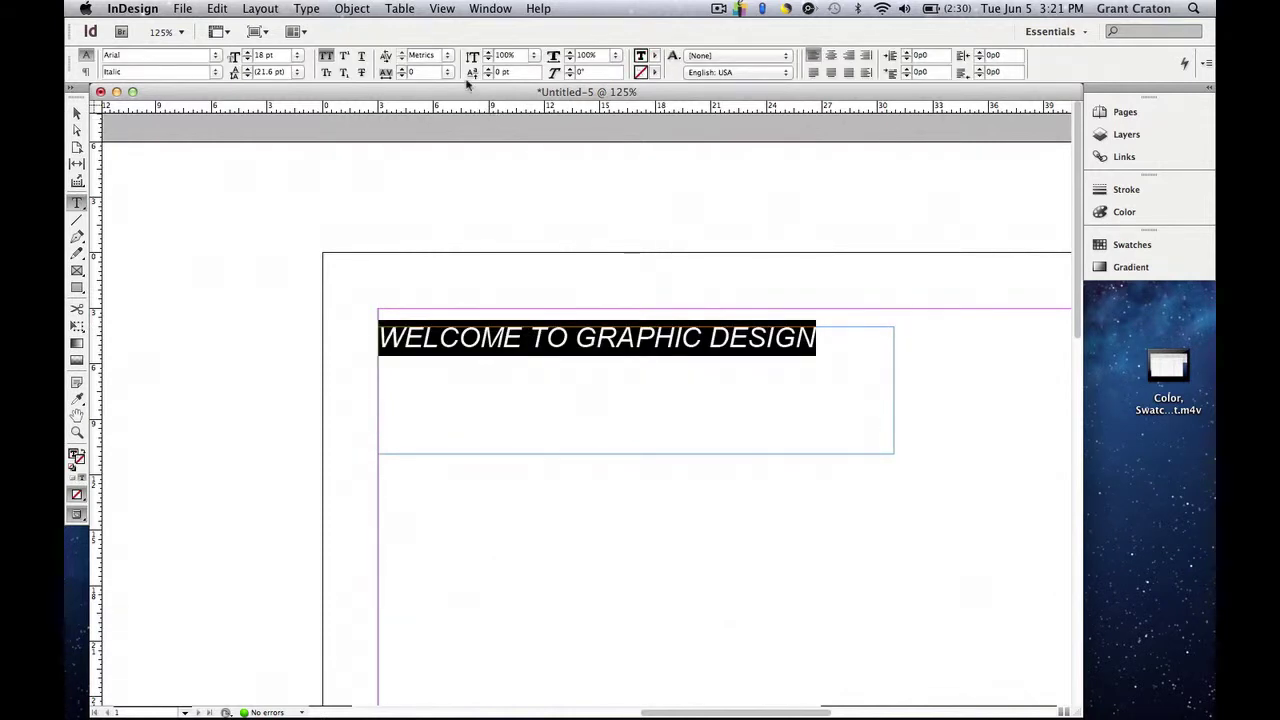
click(361, 57)
click(361, 57)
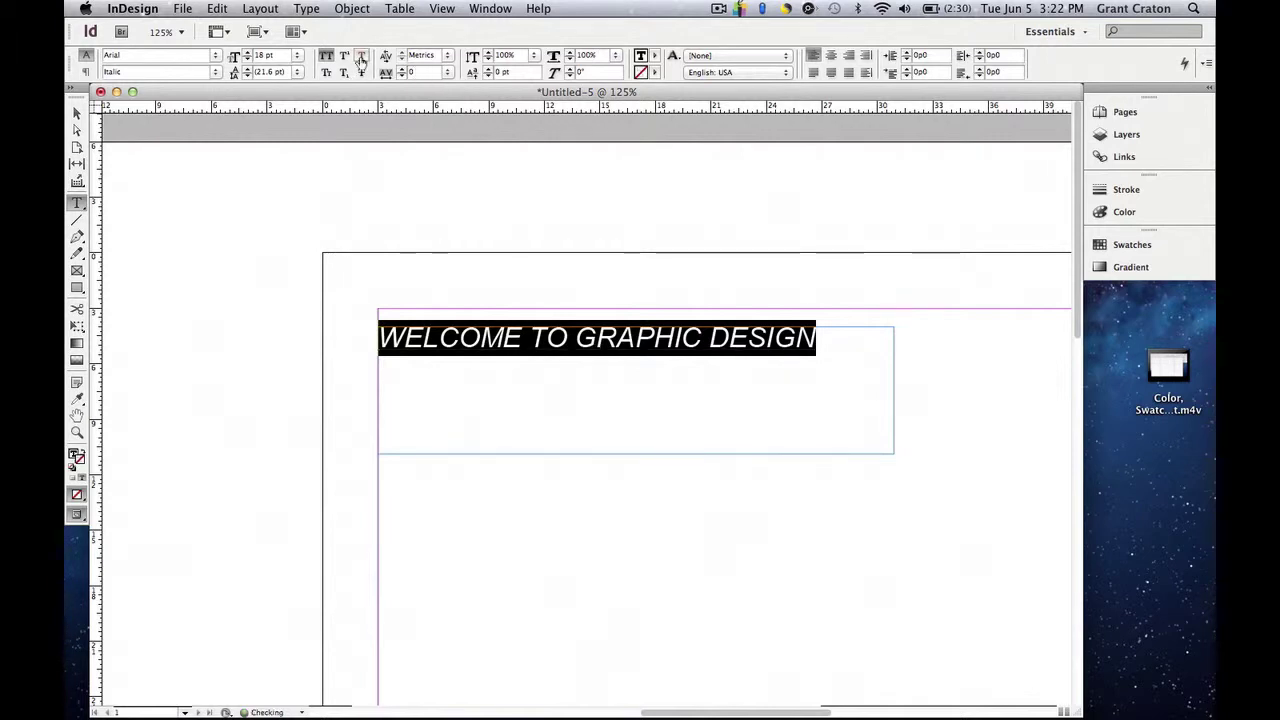
click(488, 53)
click(489, 53)
click(489, 53)
click(489, 53)
click(489, 53)
click(489, 53)
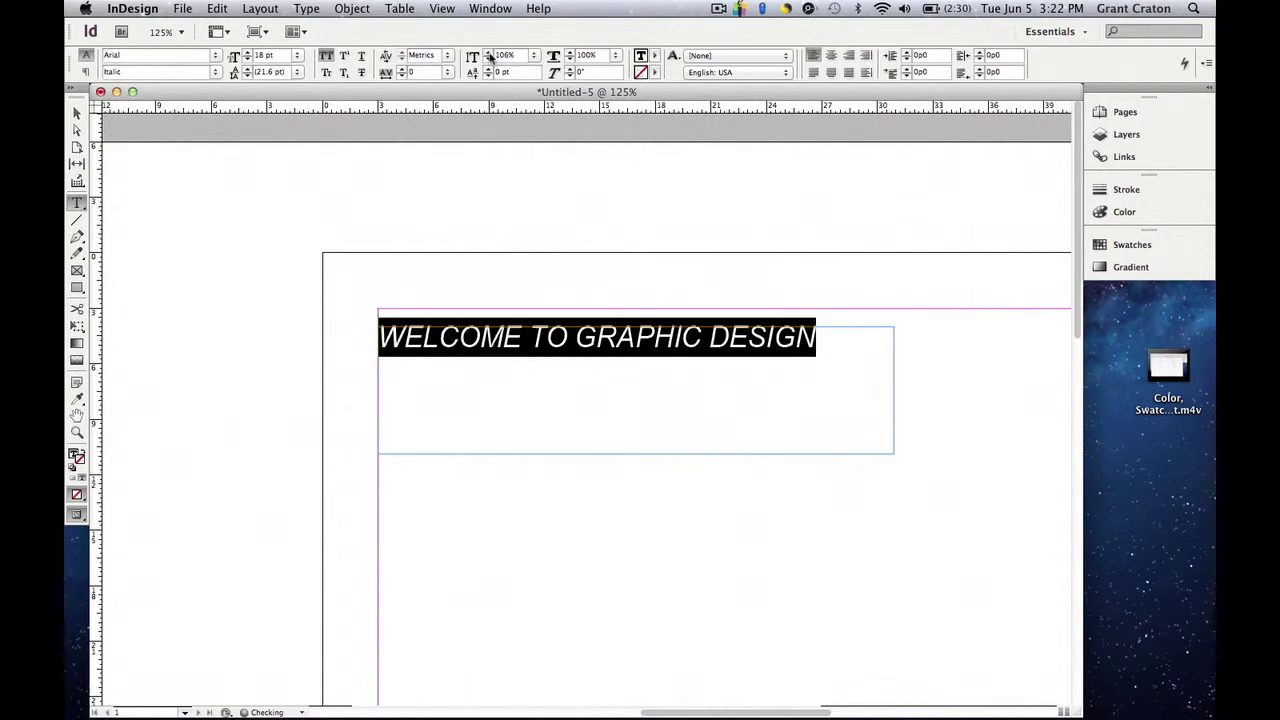
click(489, 53)
click(489, 53)
click(489, 53)
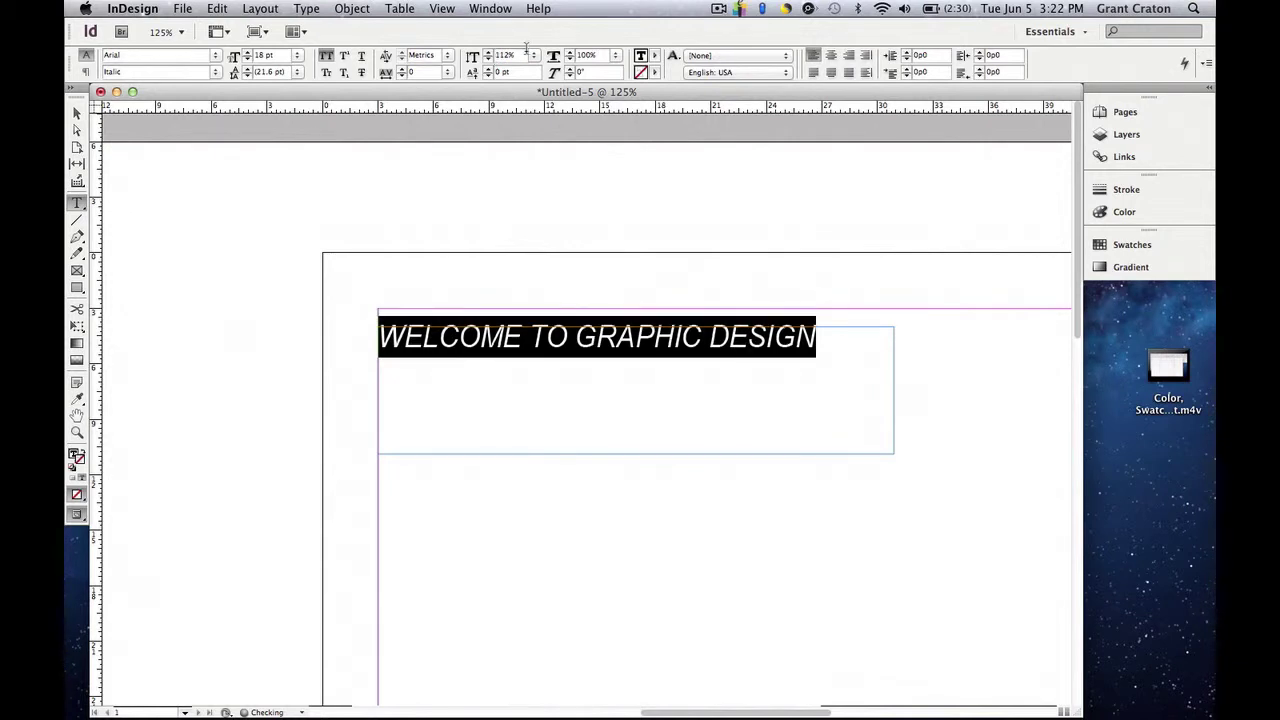
- Set the heading's vertical and horizontal scale back to 100%
click(534, 57)
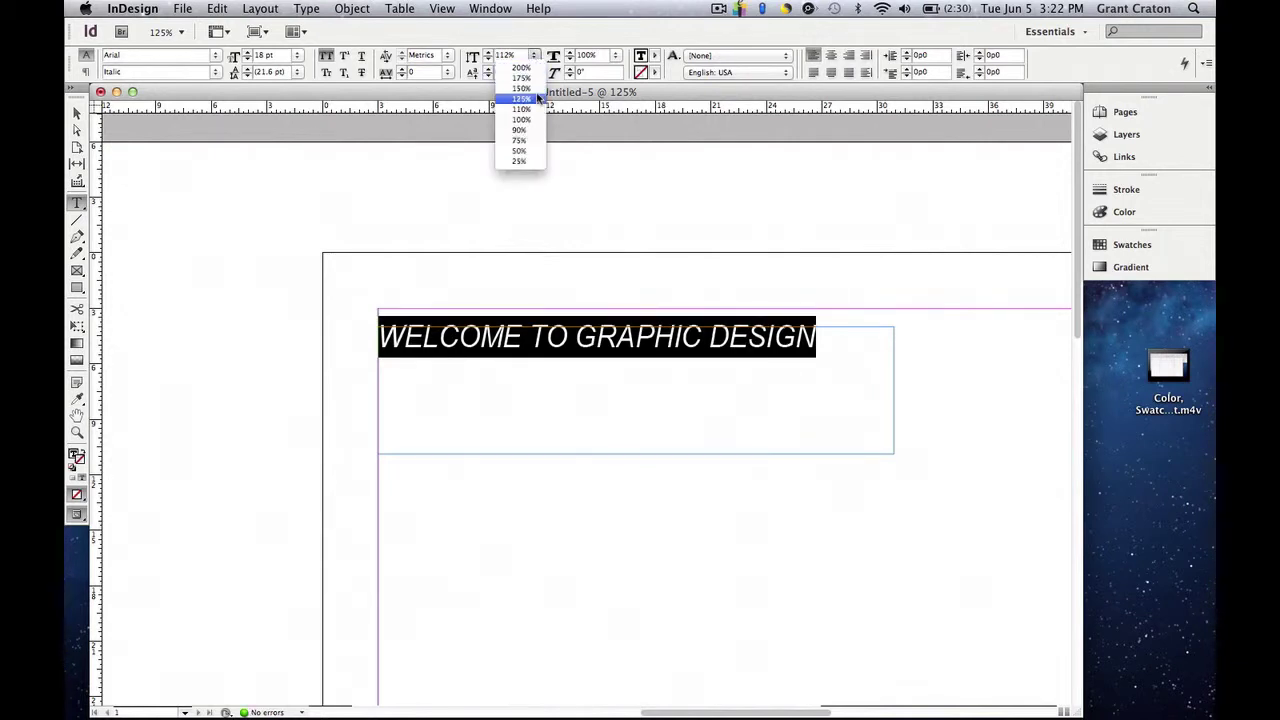
click(540, 100)
click(534, 56)
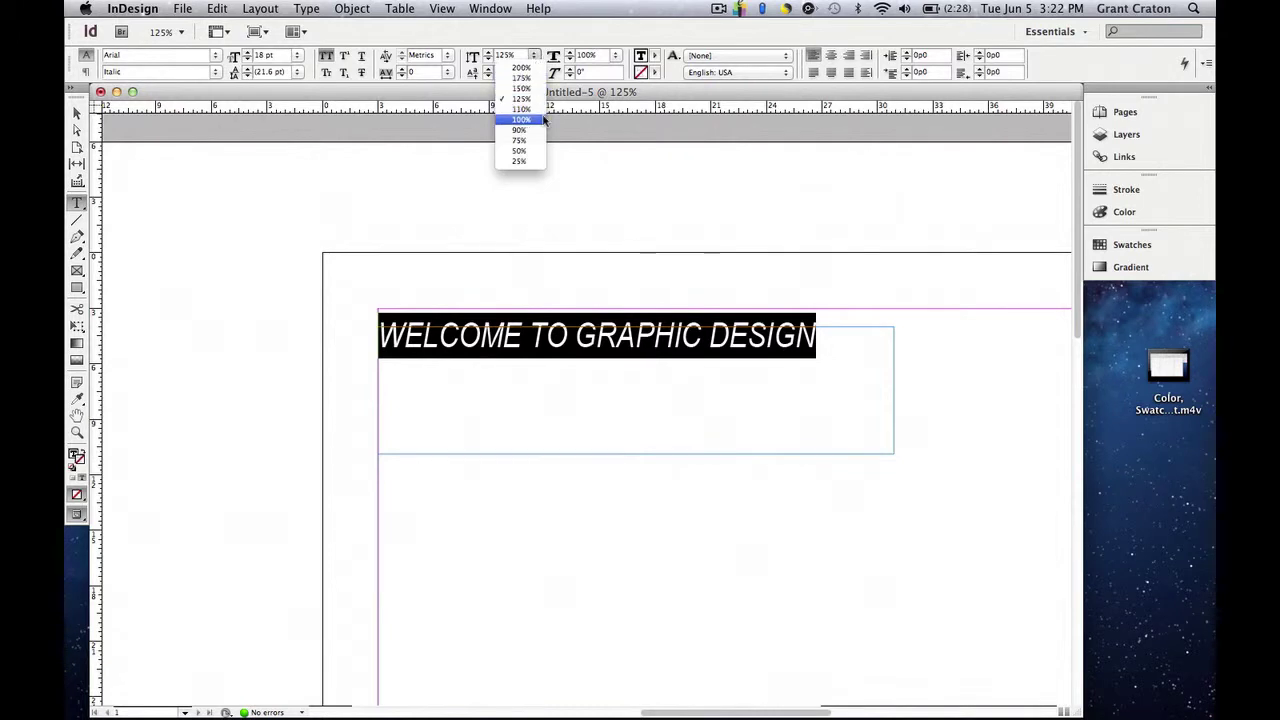
click(544, 119)
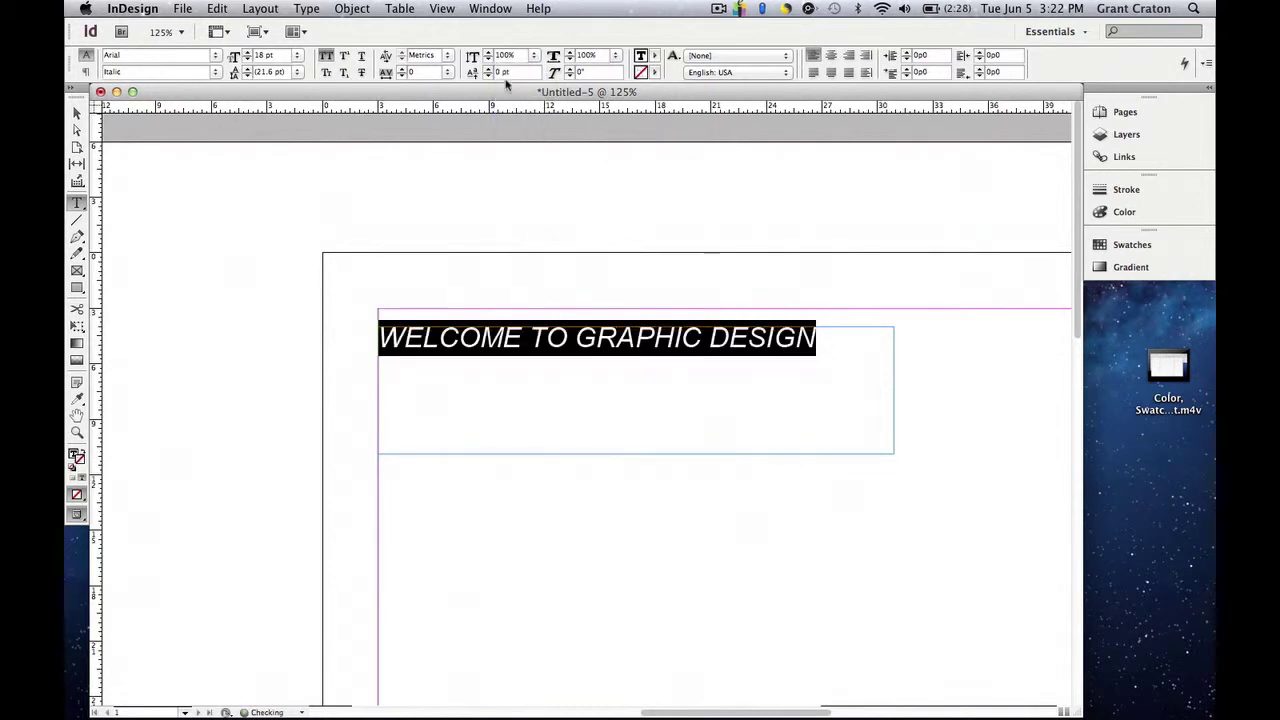
click(617, 57)
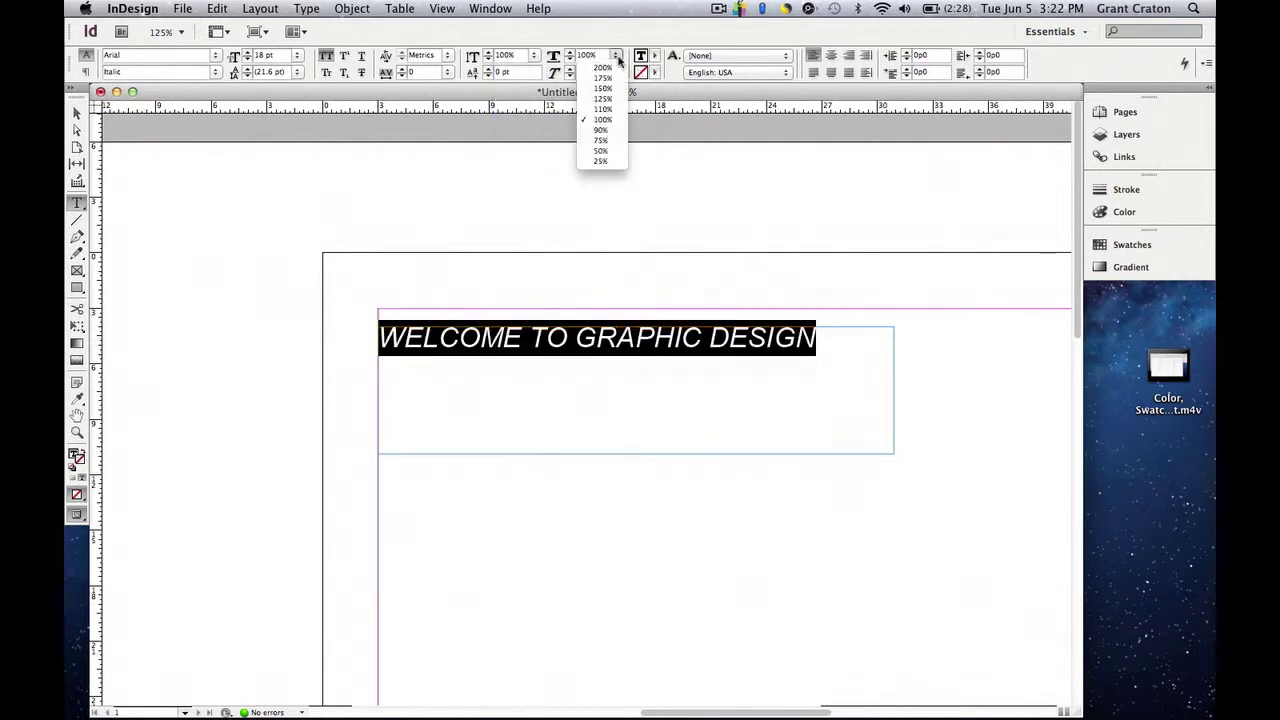
click(602, 109)
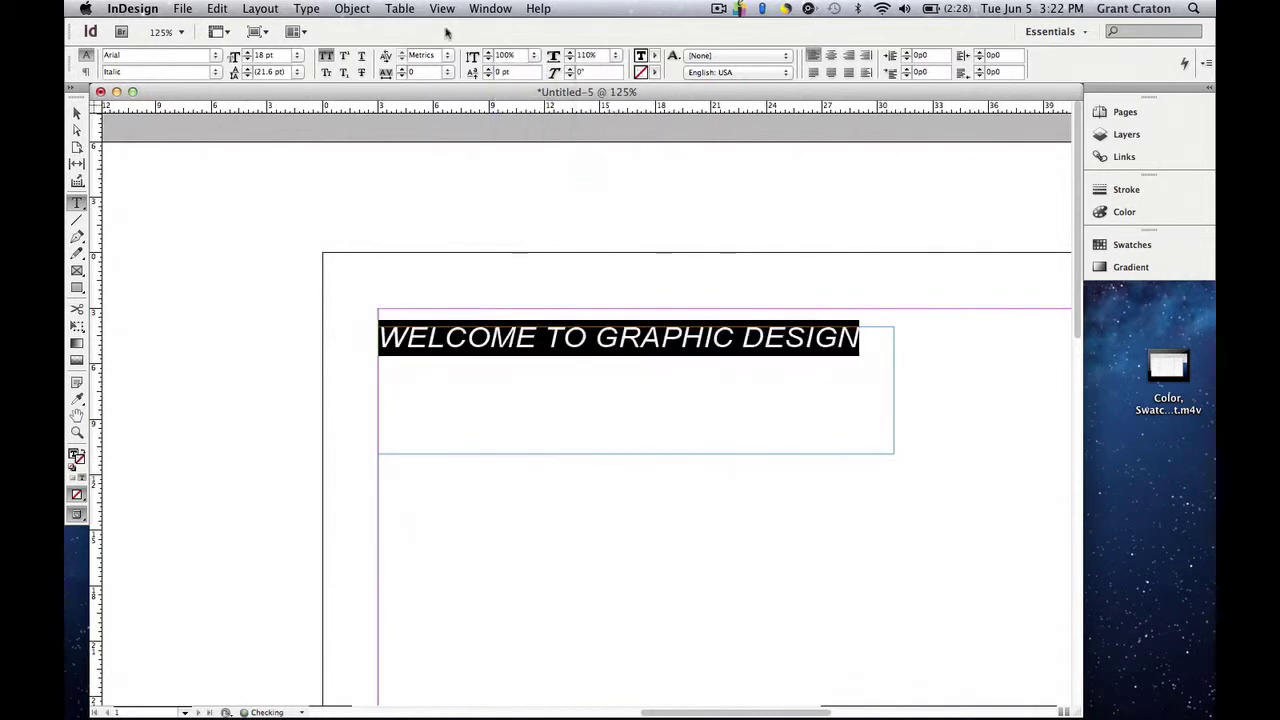
click(615, 61)
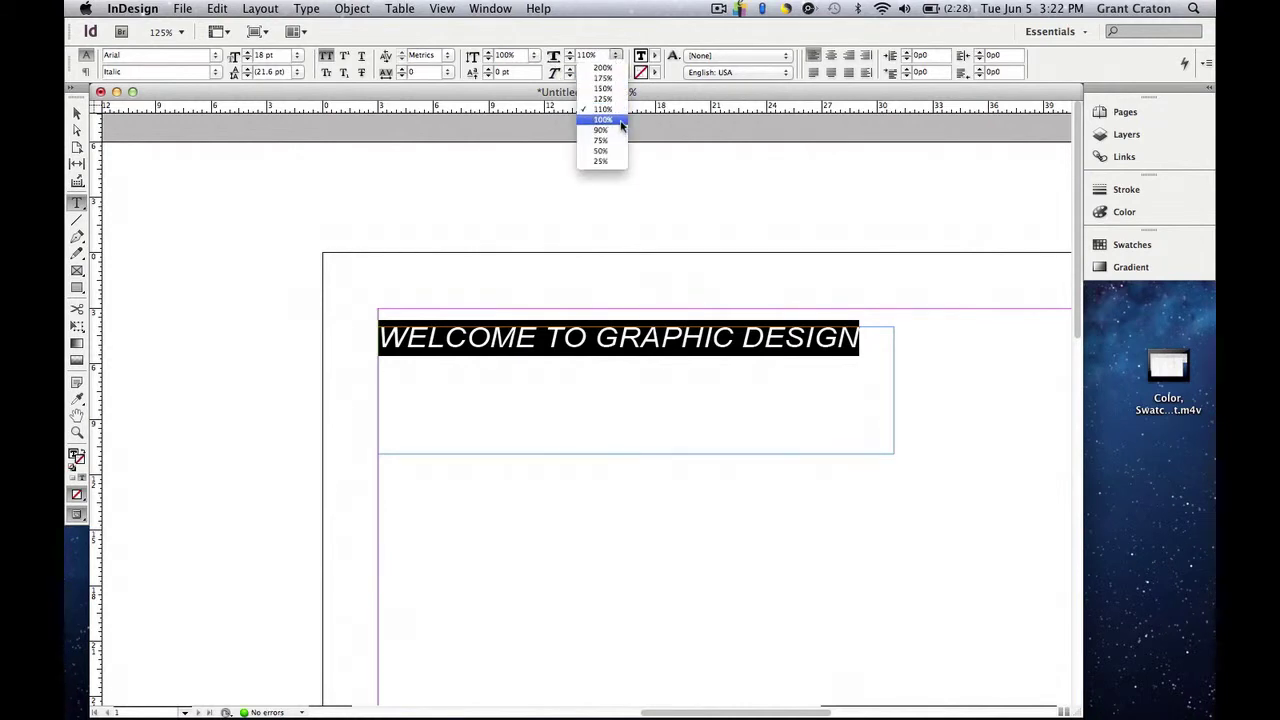
click(605, 128)
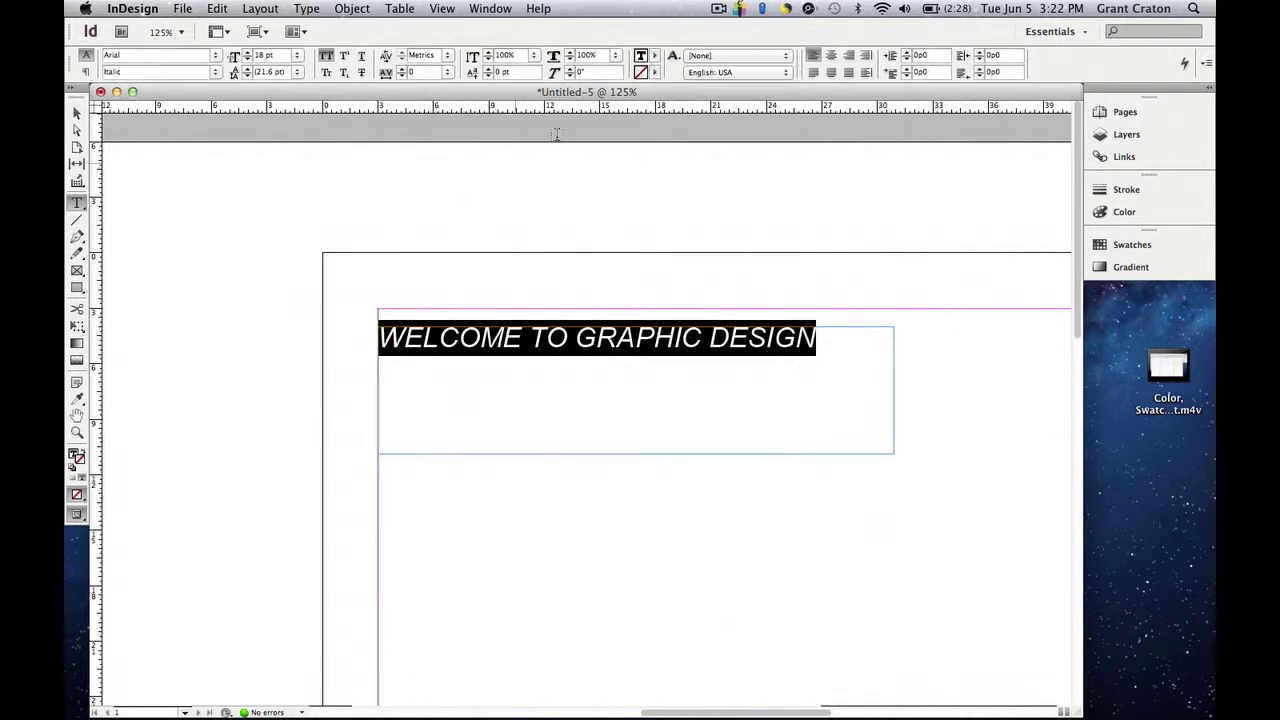
click(653, 58)
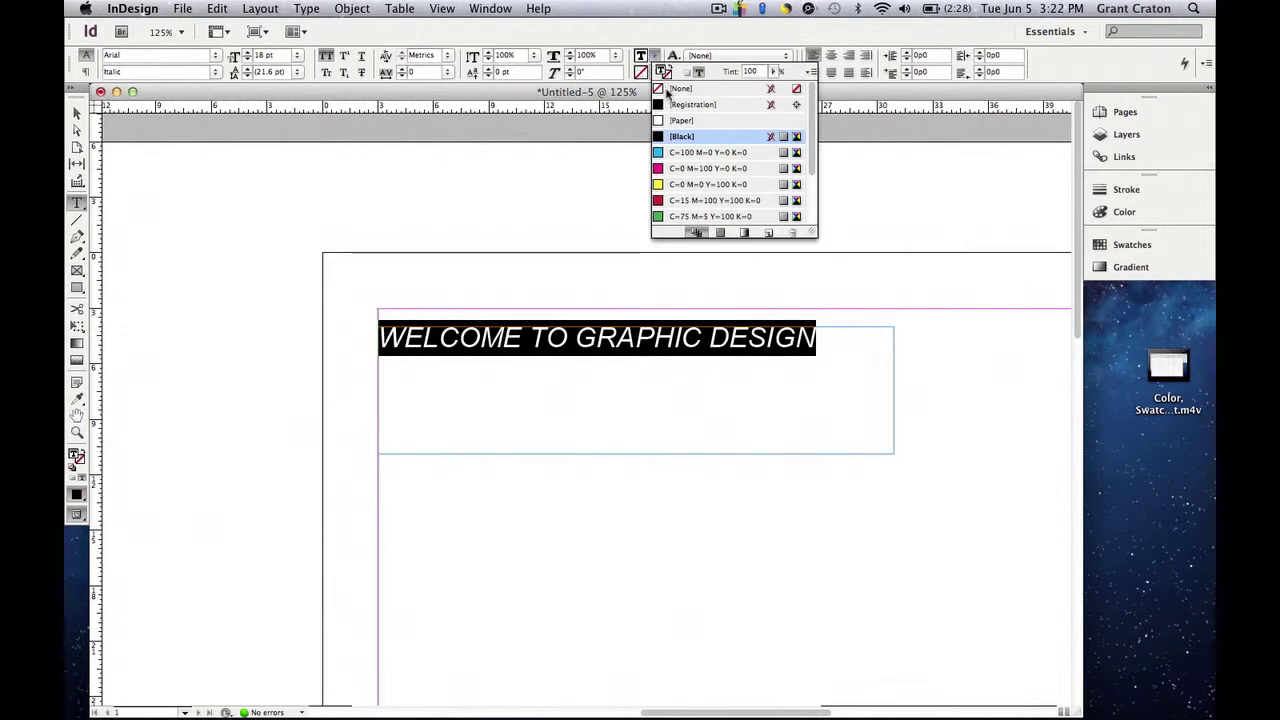
- Fill the heading with yellow C=0 M=0 Y=100 K=0 and give it a [Black] stroke
click(706, 184)
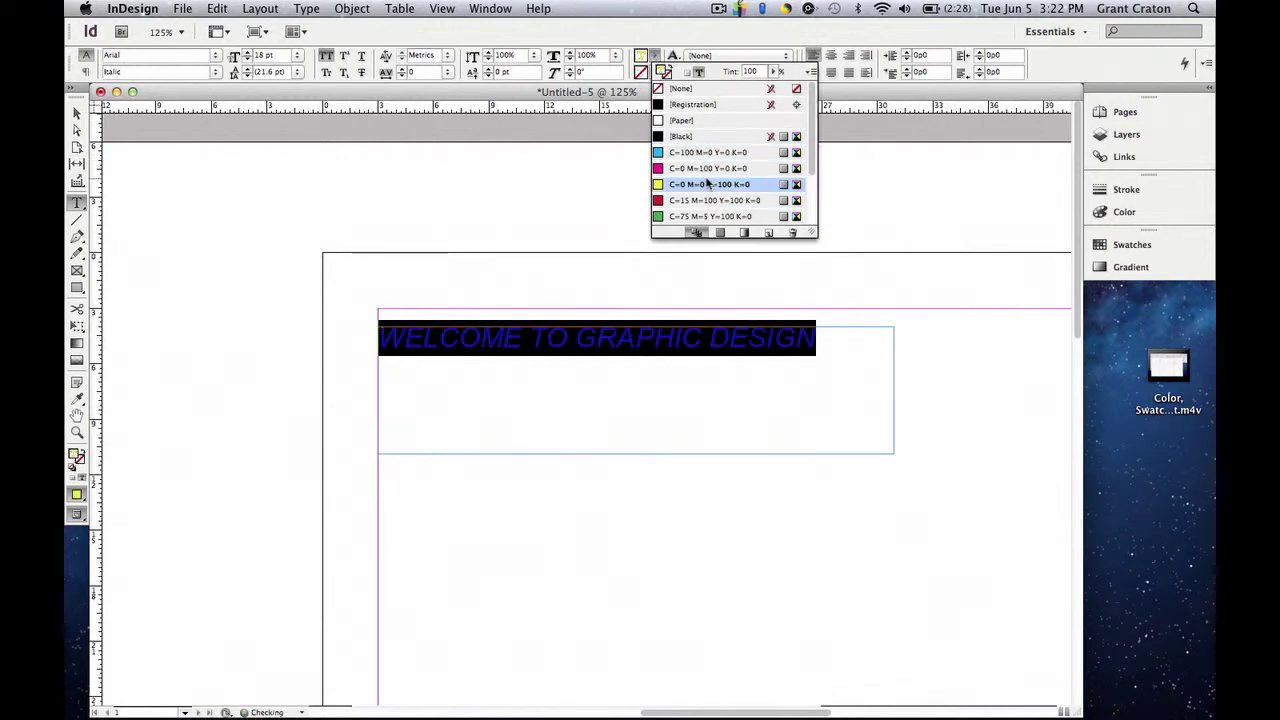
click(653, 76)
click(654, 75)
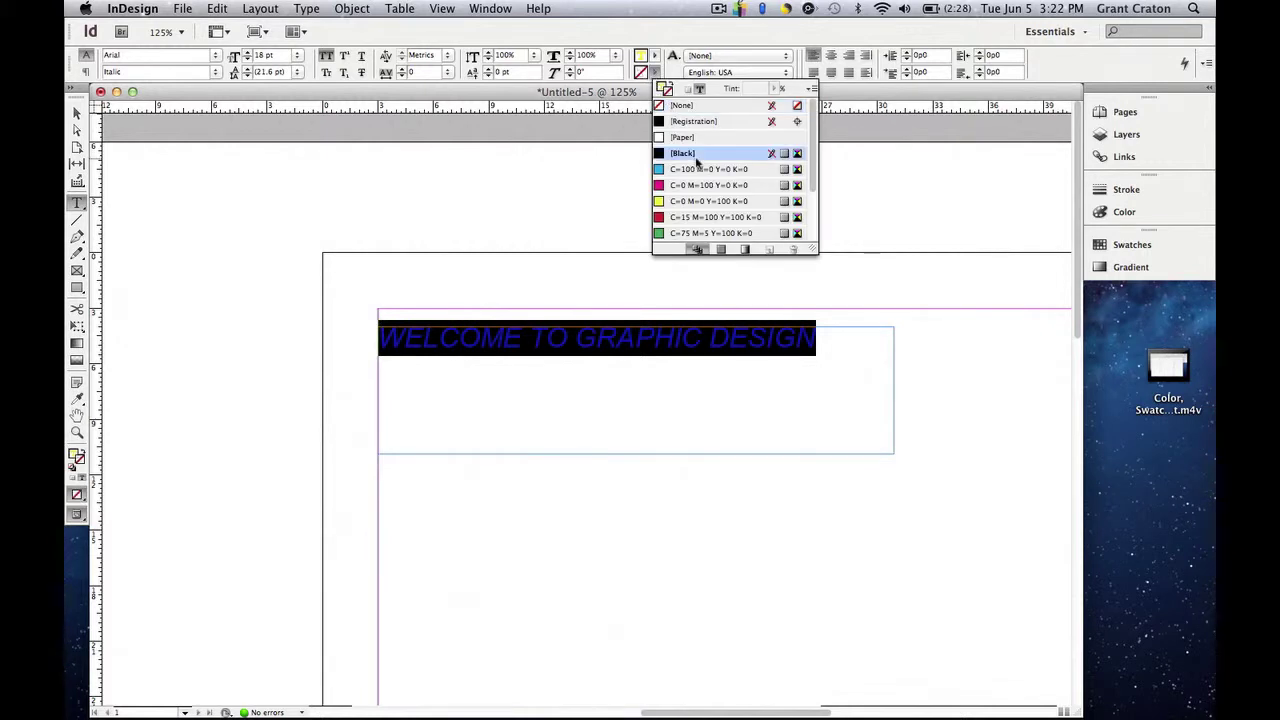
click(690, 154)
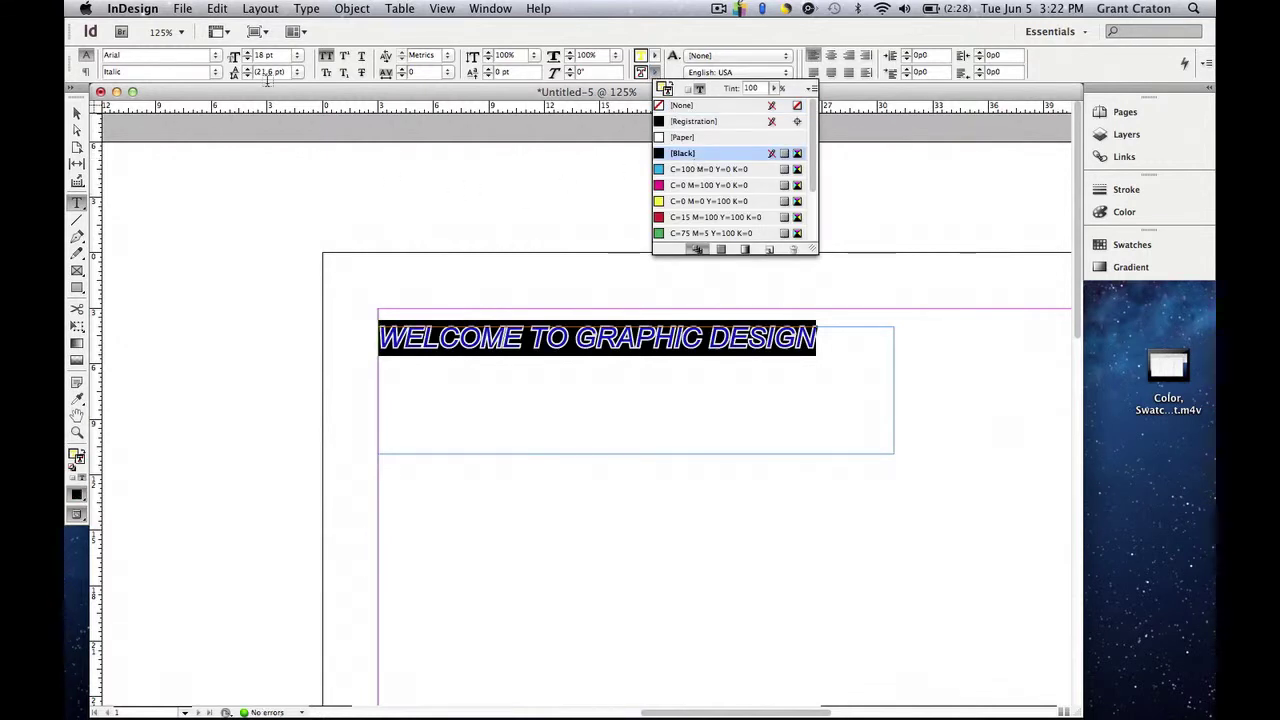
click(77, 113)
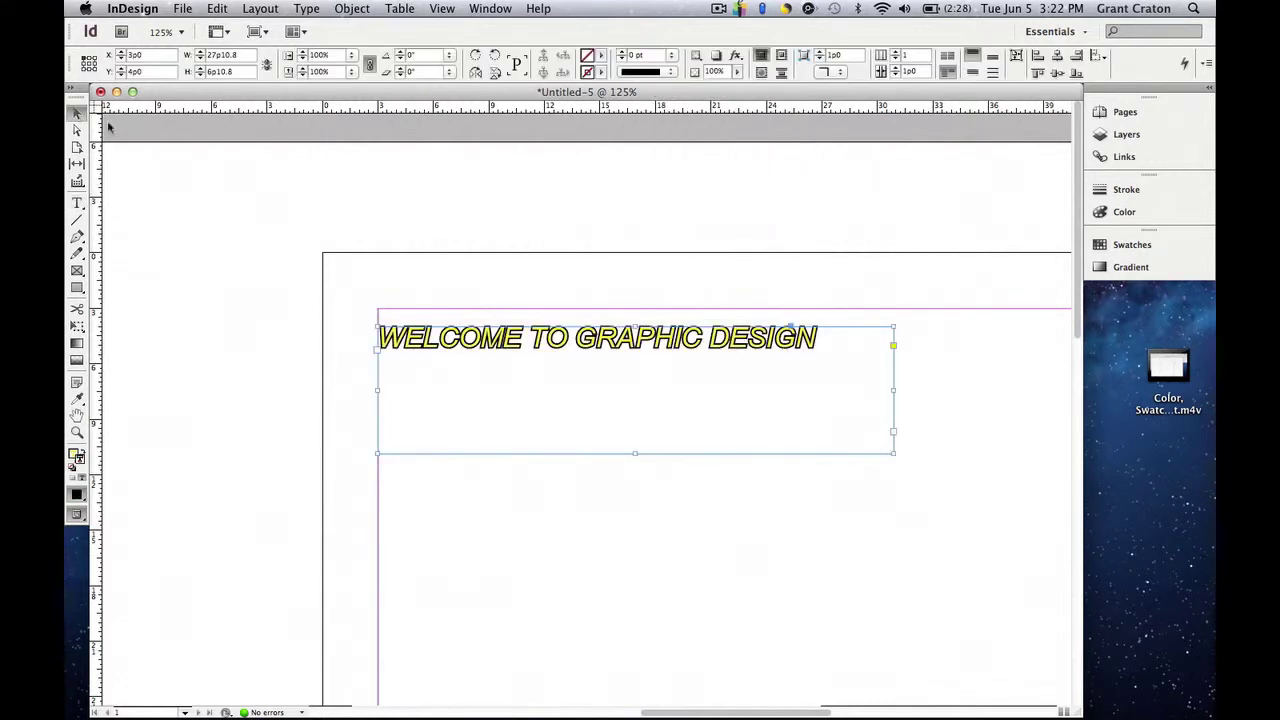
click(518, 280)
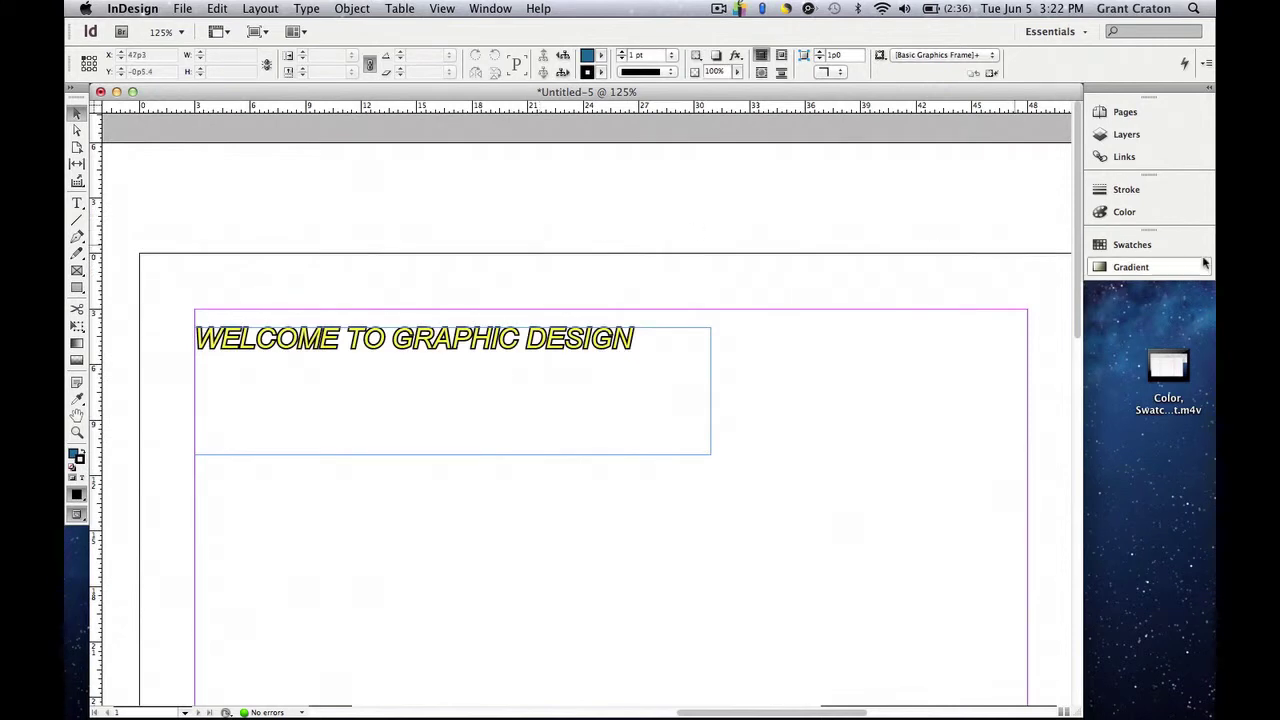
- Set the heading's black outline weight to 4 pt in the Stroke panel
click(1156, 193)
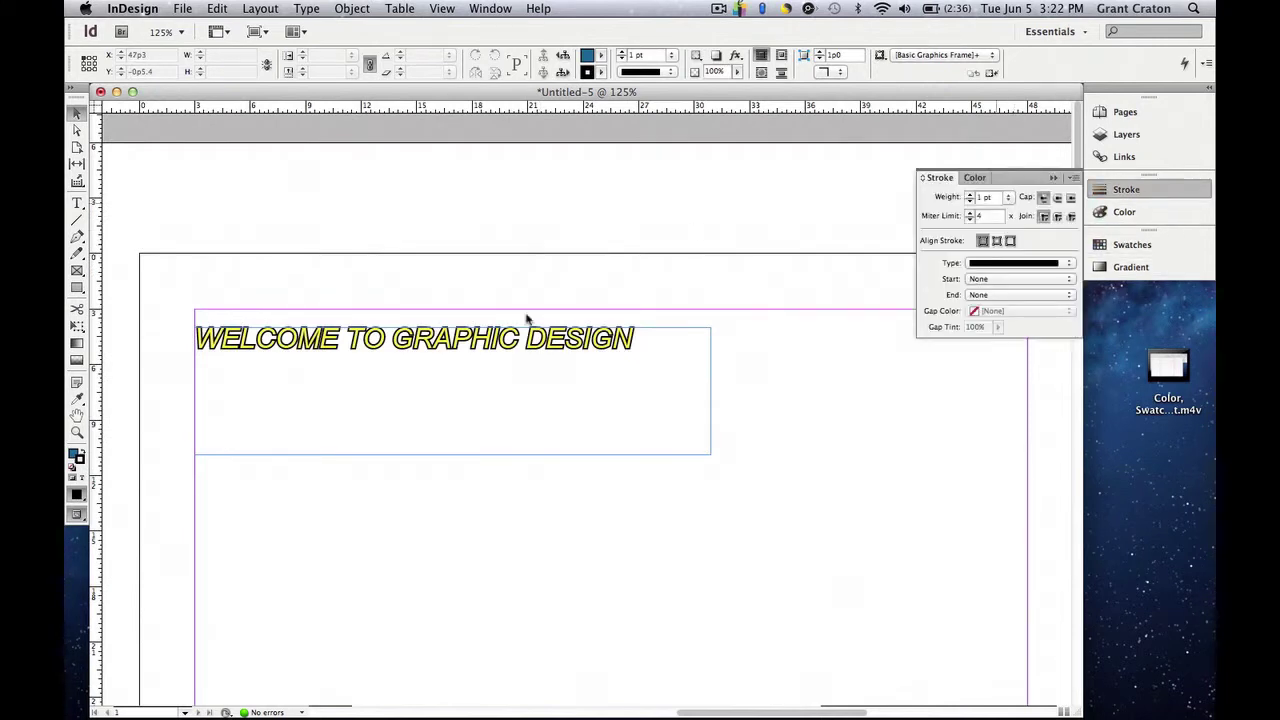
click(78, 210)
triple_click(380, 337)
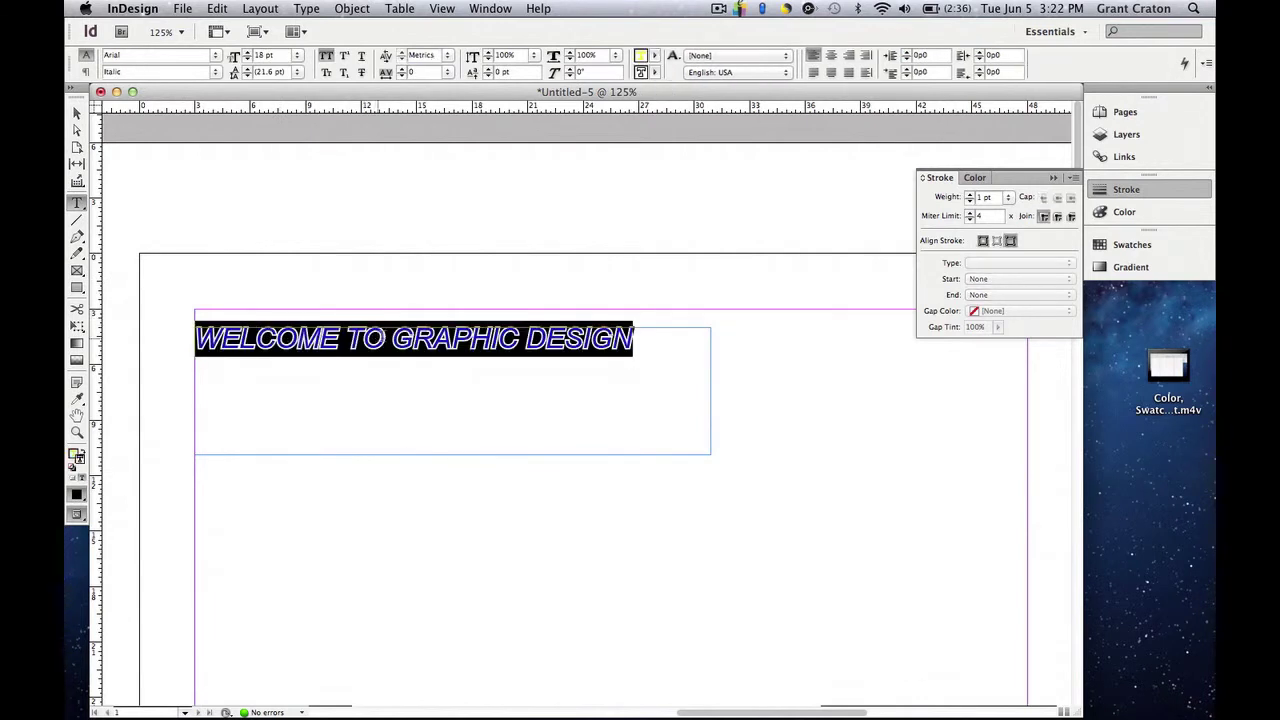
click(970, 201)
click(970, 197)
click(970, 197)
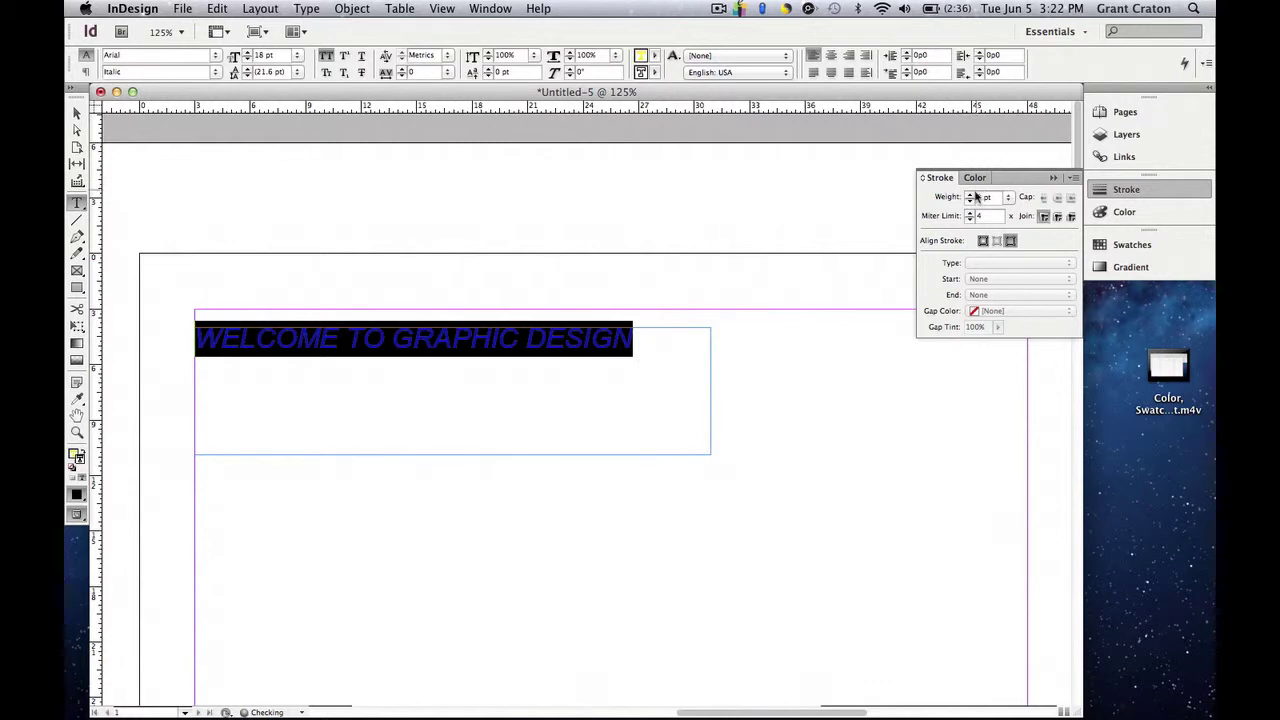
click(970, 197)
click(970, 197)
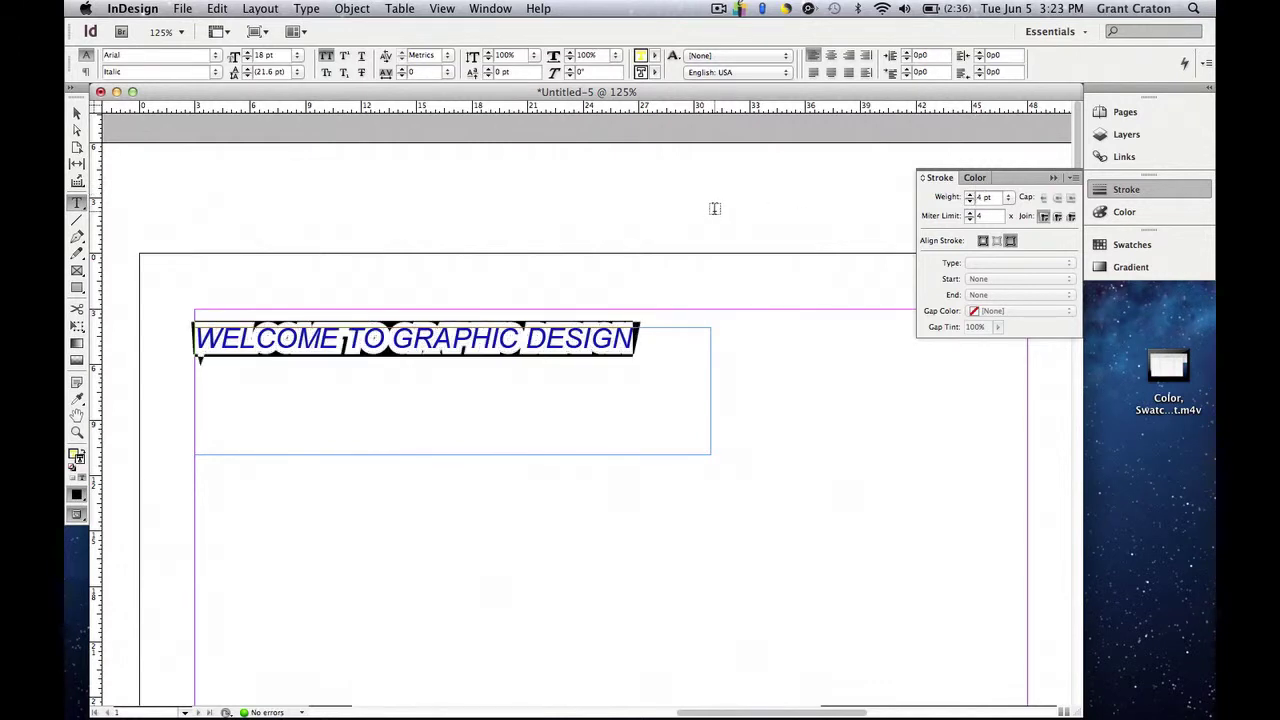
click(76, 116)
click(364, 226)
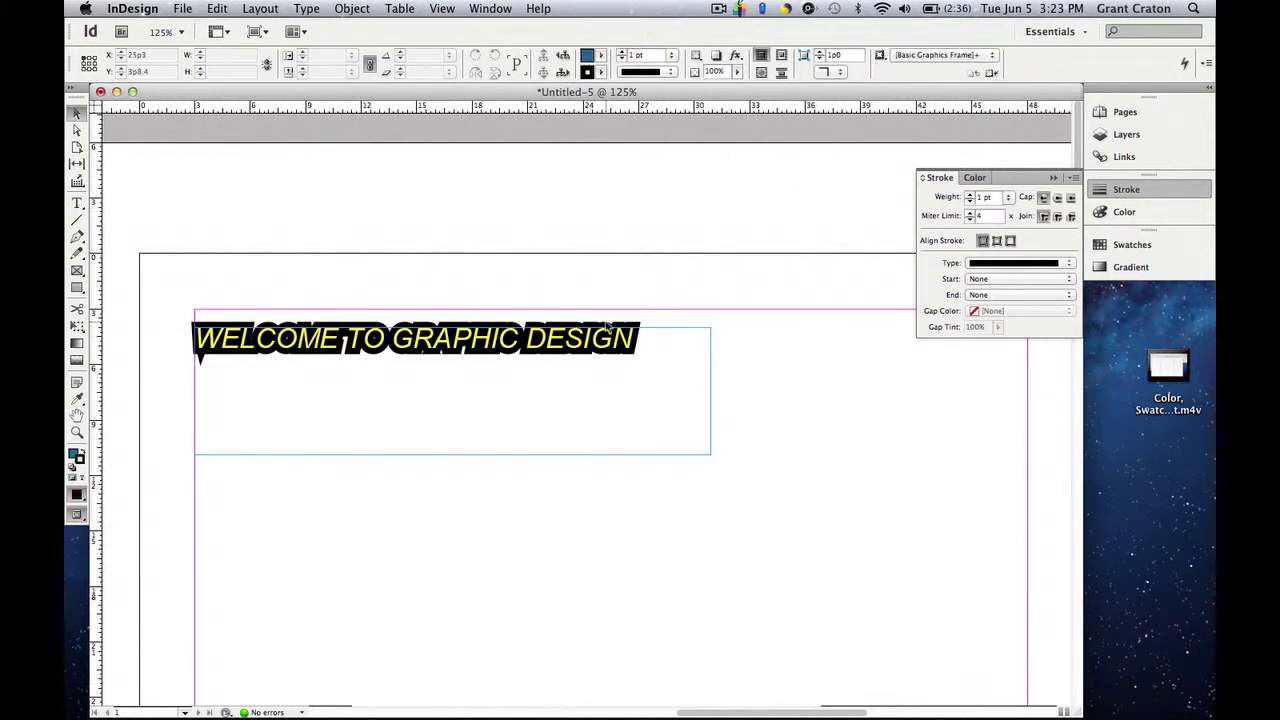
- Fit the whole page in view and select the Type on a Path tool
key(super+0)
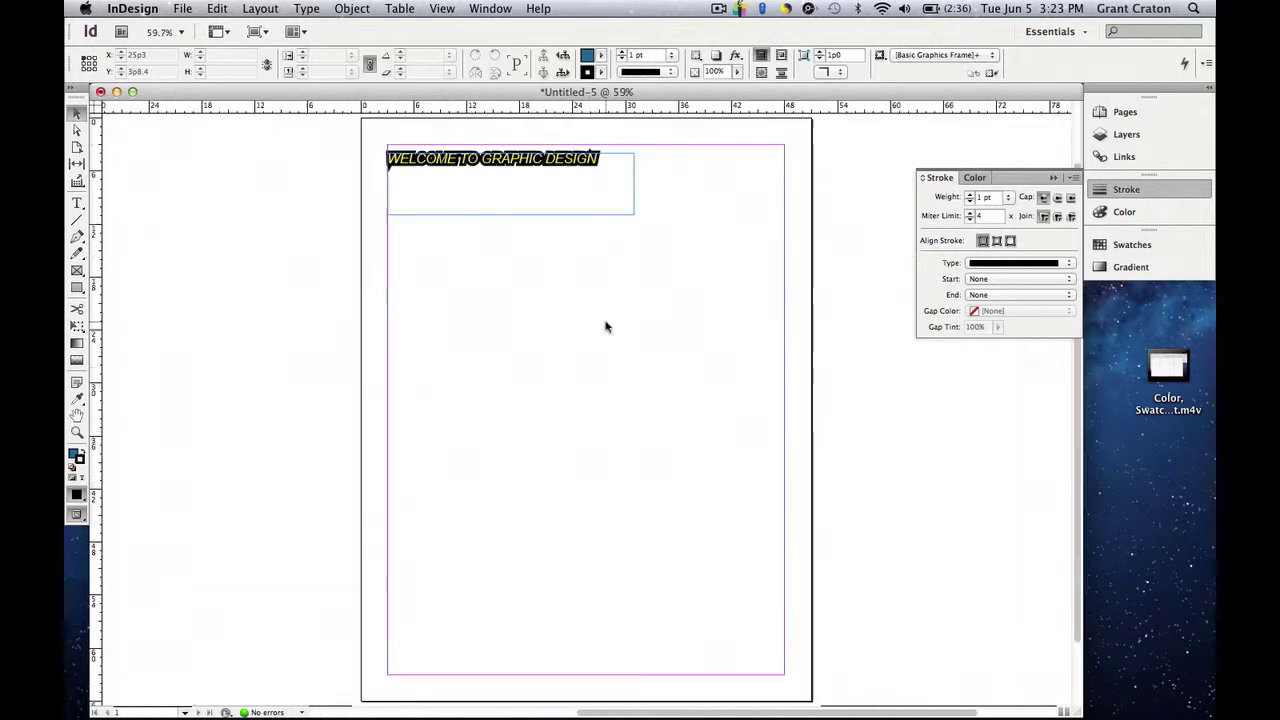
click(78, 202)
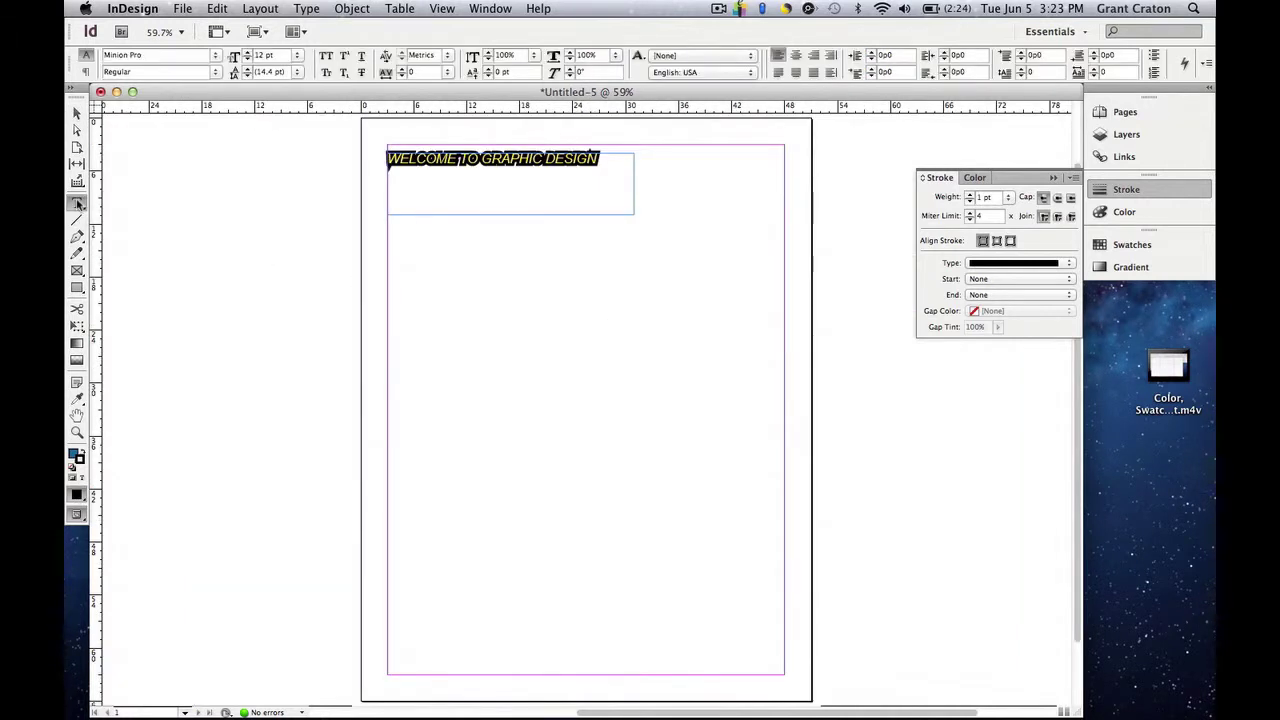
drag(78, 202, 115, 216)
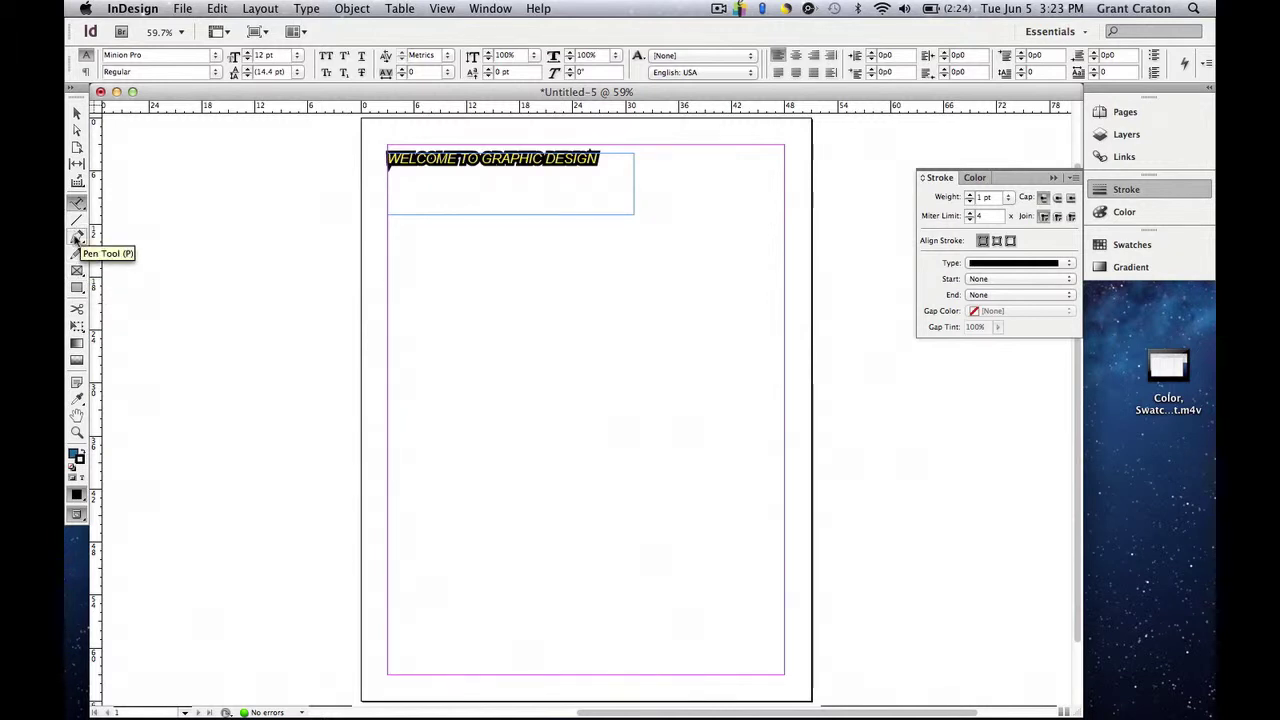
click(76, 237)
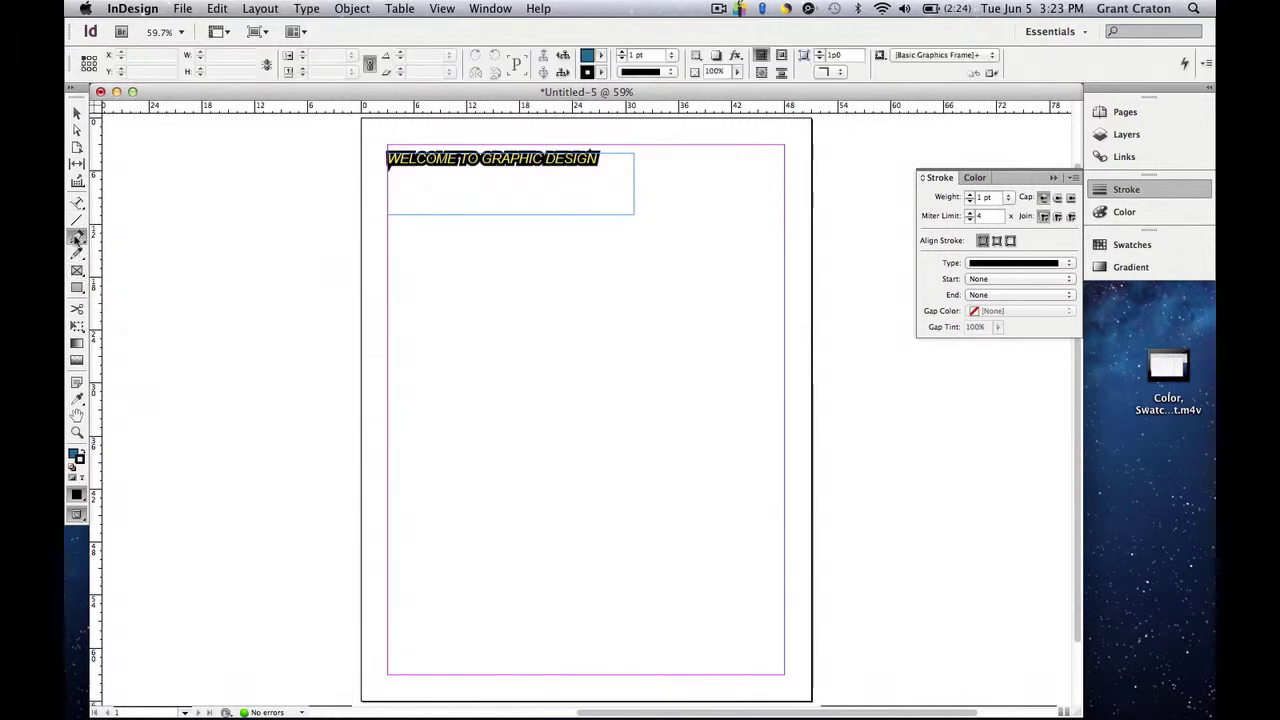
- Draw a wavy S-shaped pen path across the page below the heading
click(388, 364)
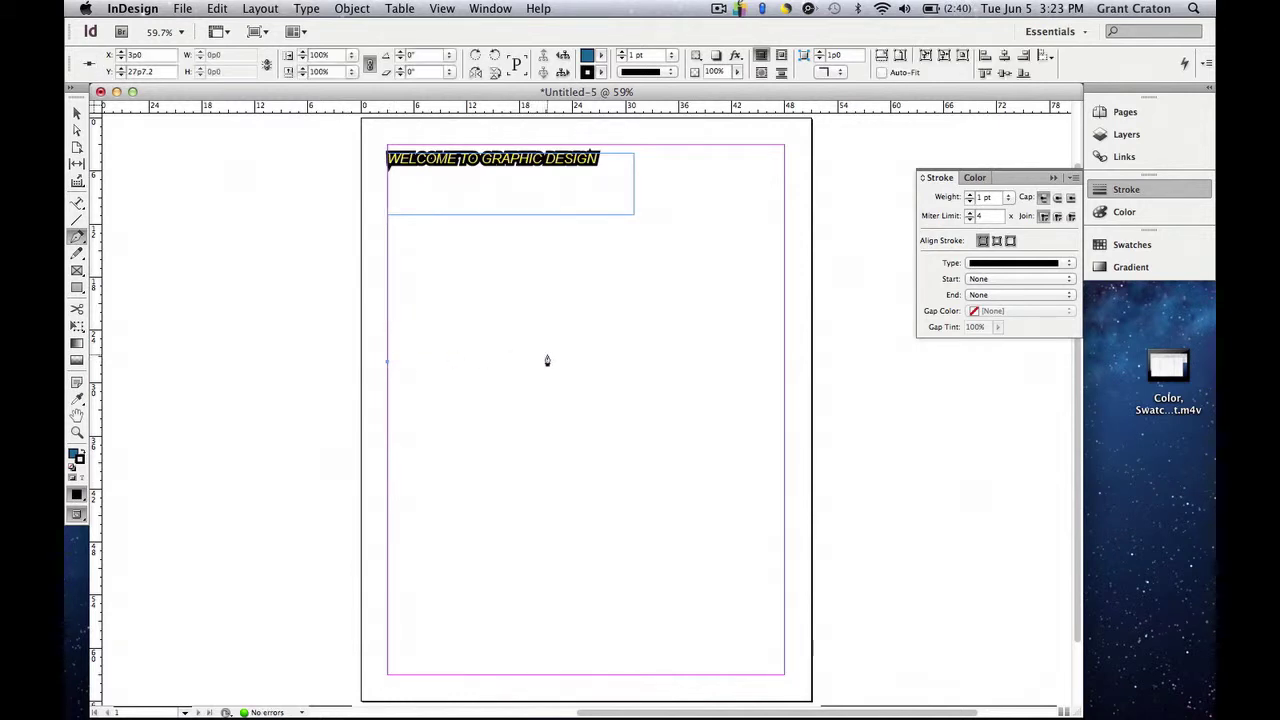
drag(546, 356, 641, 433)
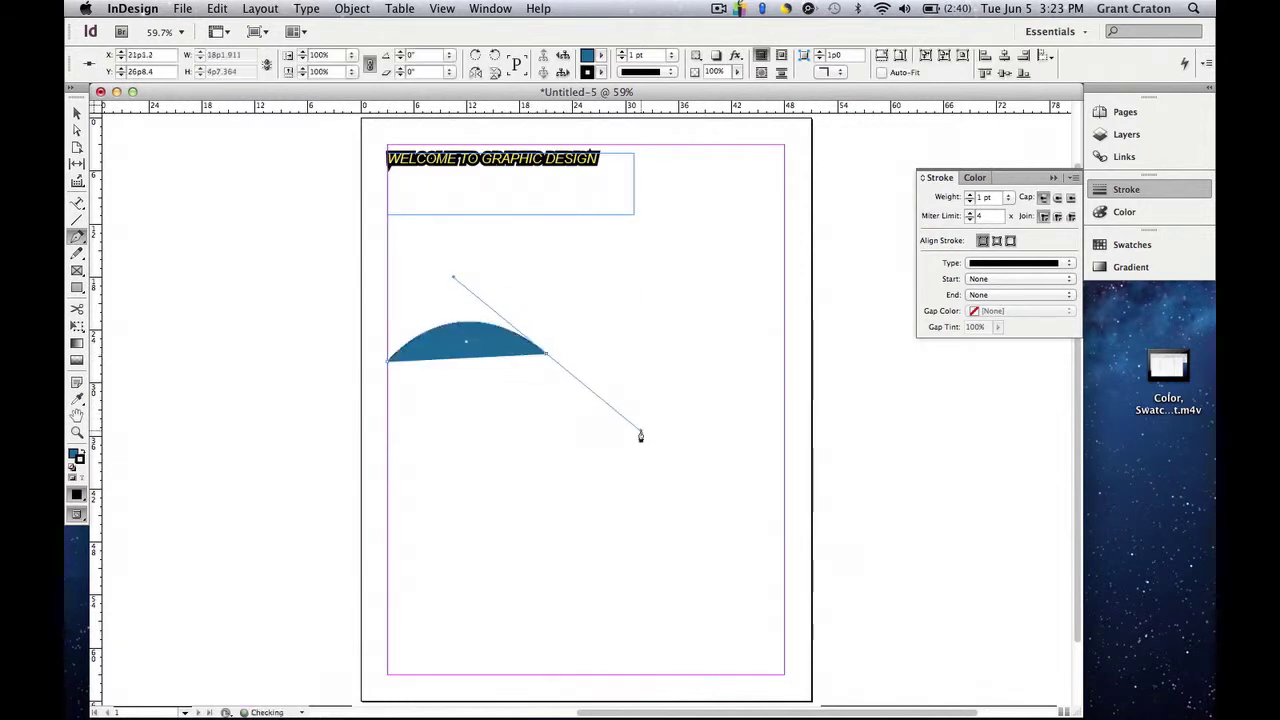
click(705, 357)
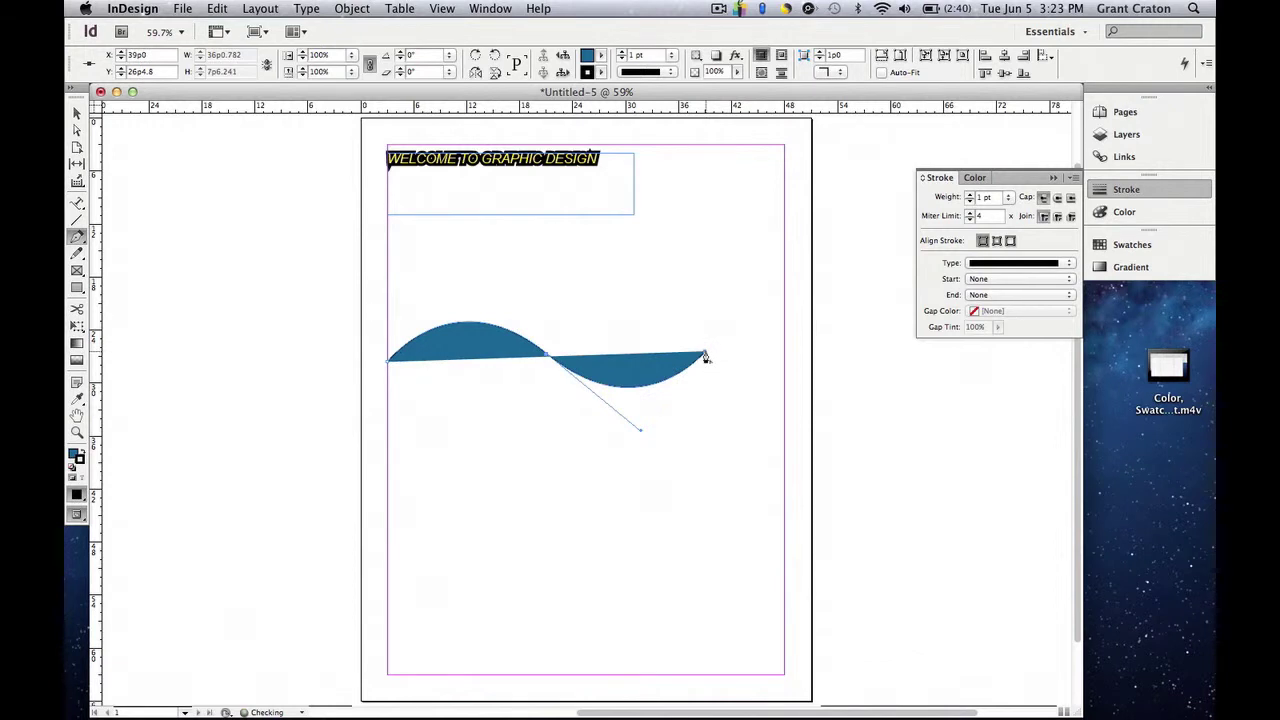
key(v)
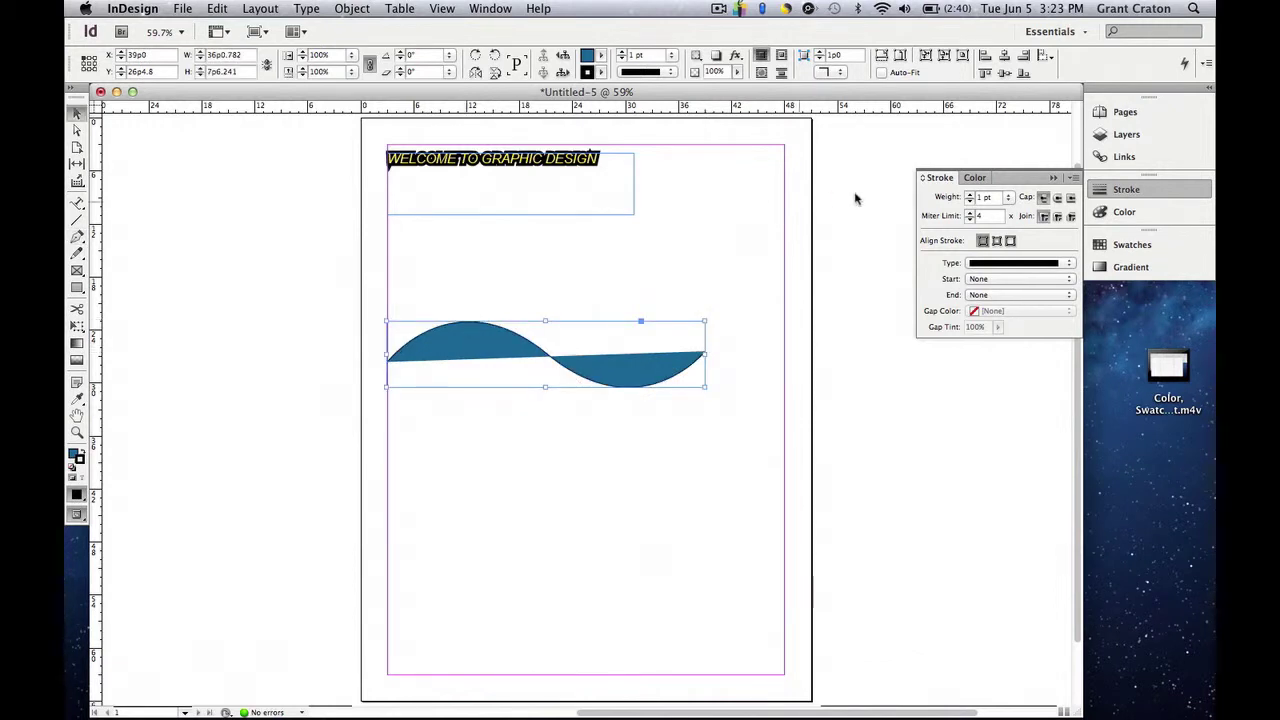
- Set the wave path's fill to [None] so only a thin black line remains
click(1131, 250)
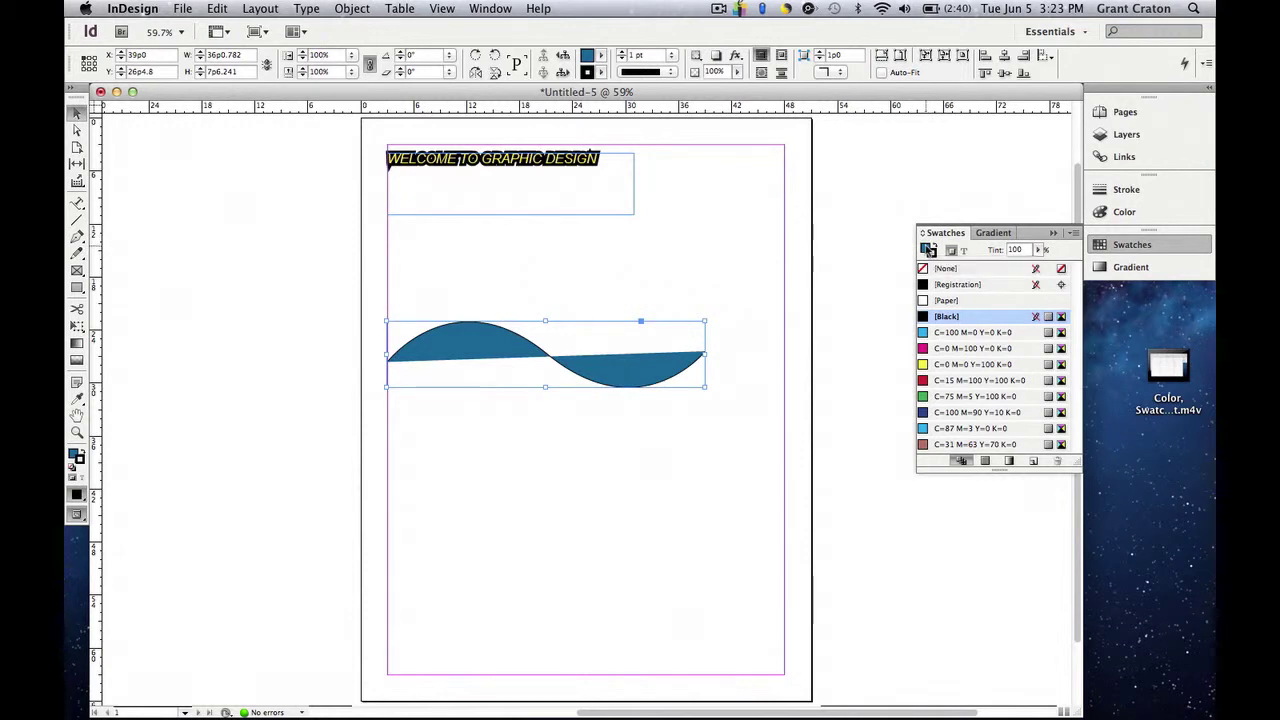
click(930, 251)
key(slash)
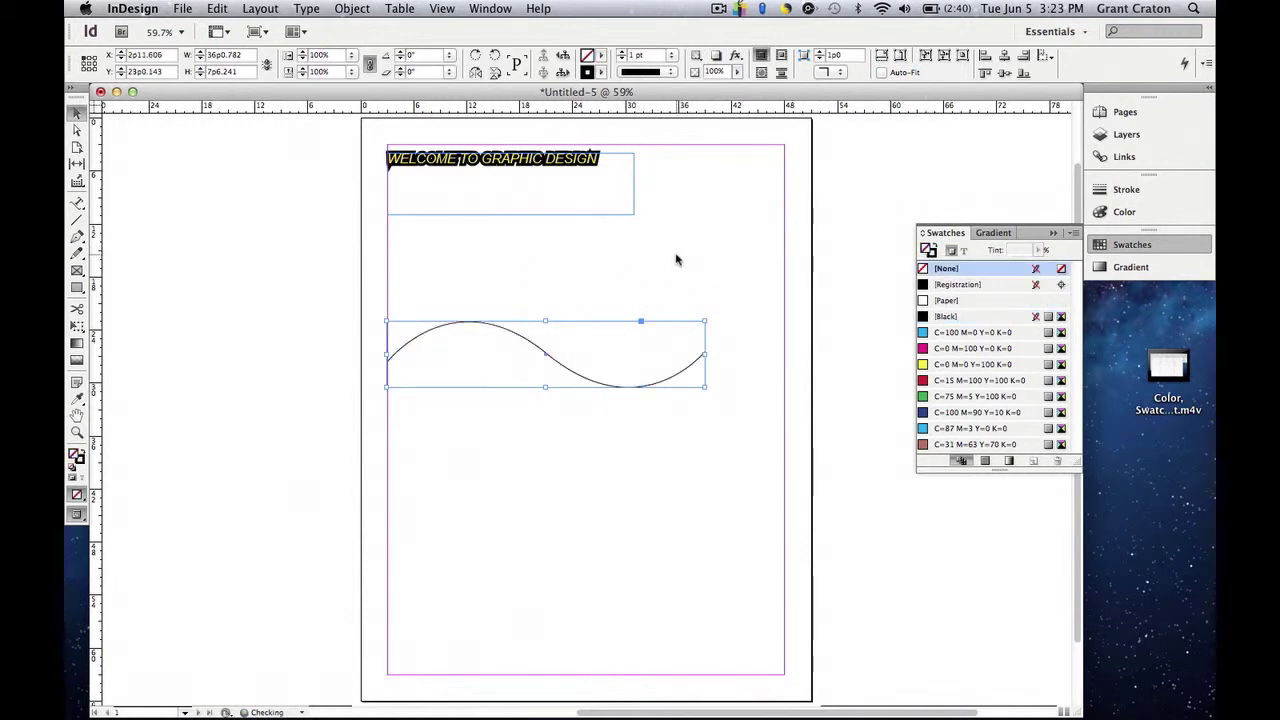
click(1052, 234)
click(763, 323)
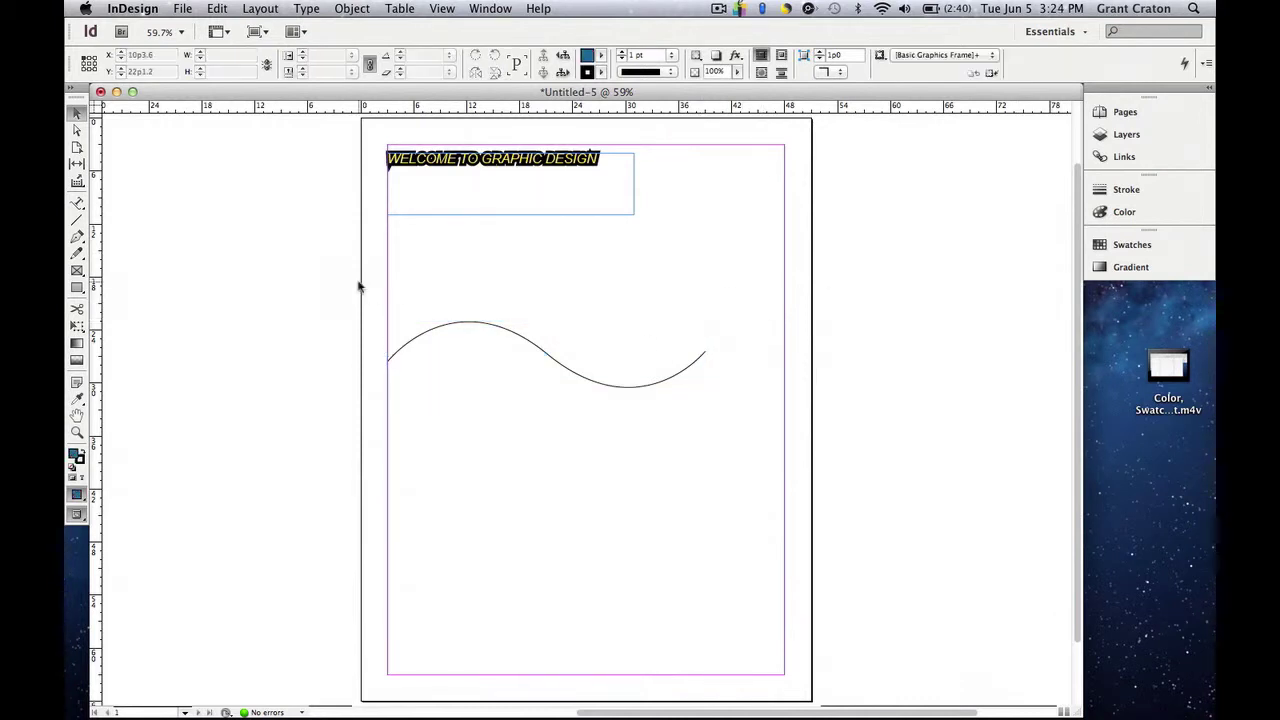
- Type the sentence introducing the author by name along the left end of the curve
click(77, 204)
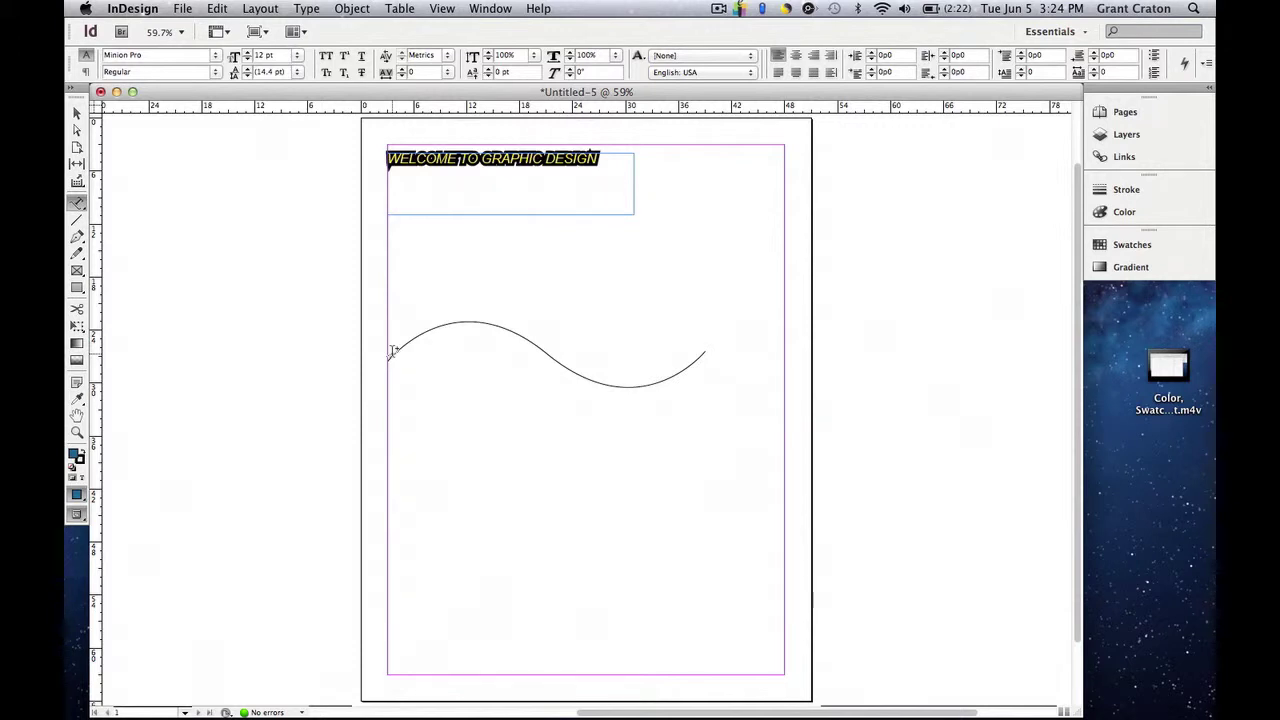
click(390, 350)
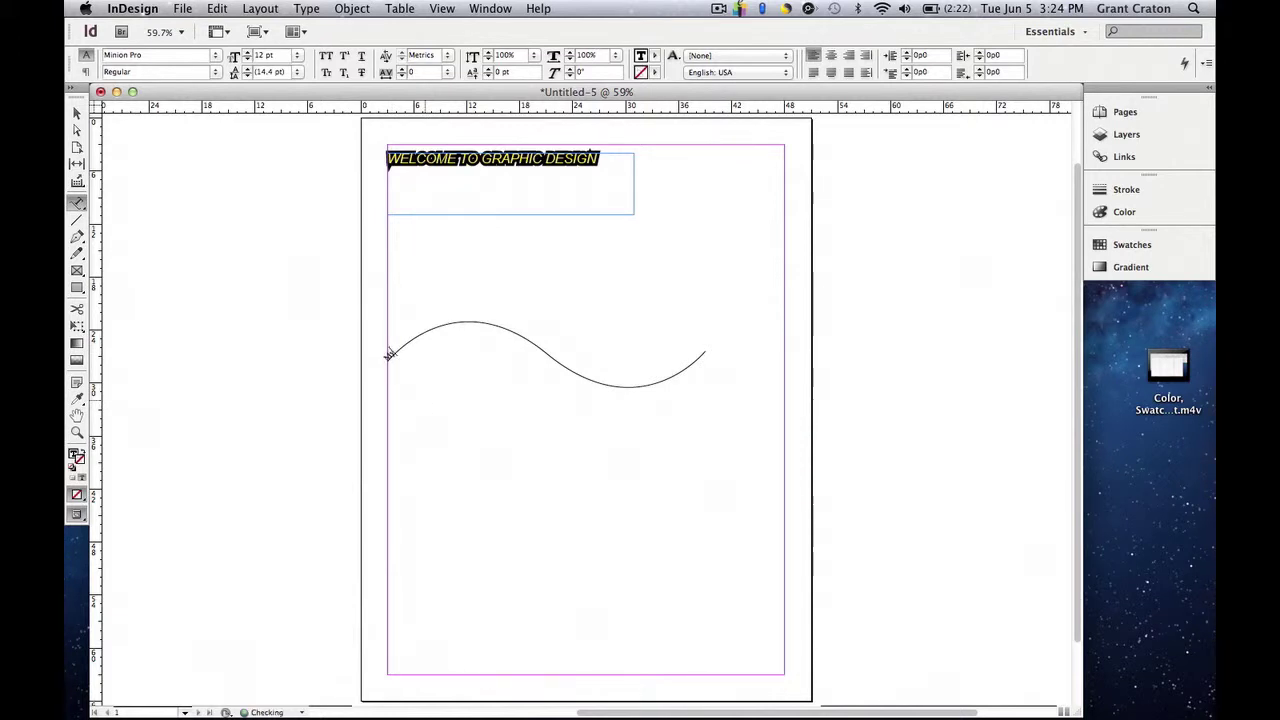
text(My name is Mr. Craton)
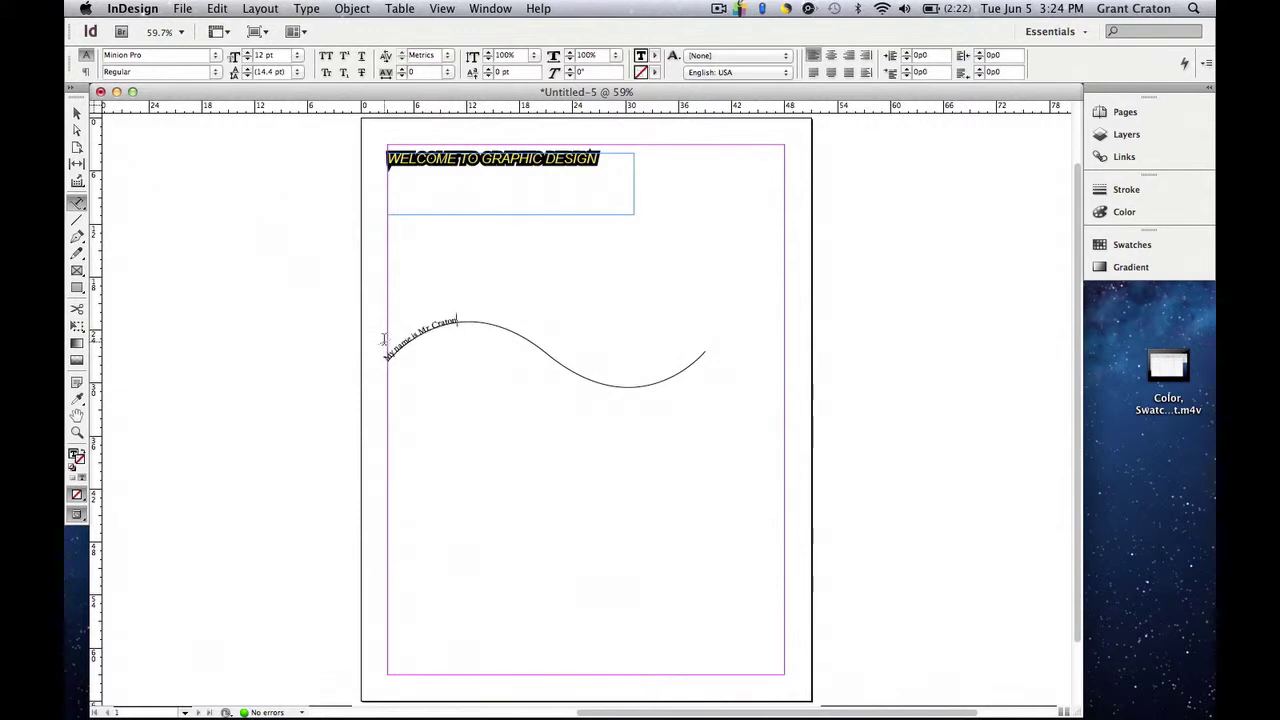
- Select all the path text, enlarge its font size and set Horizontal Scale to 125%
click(454, 300)
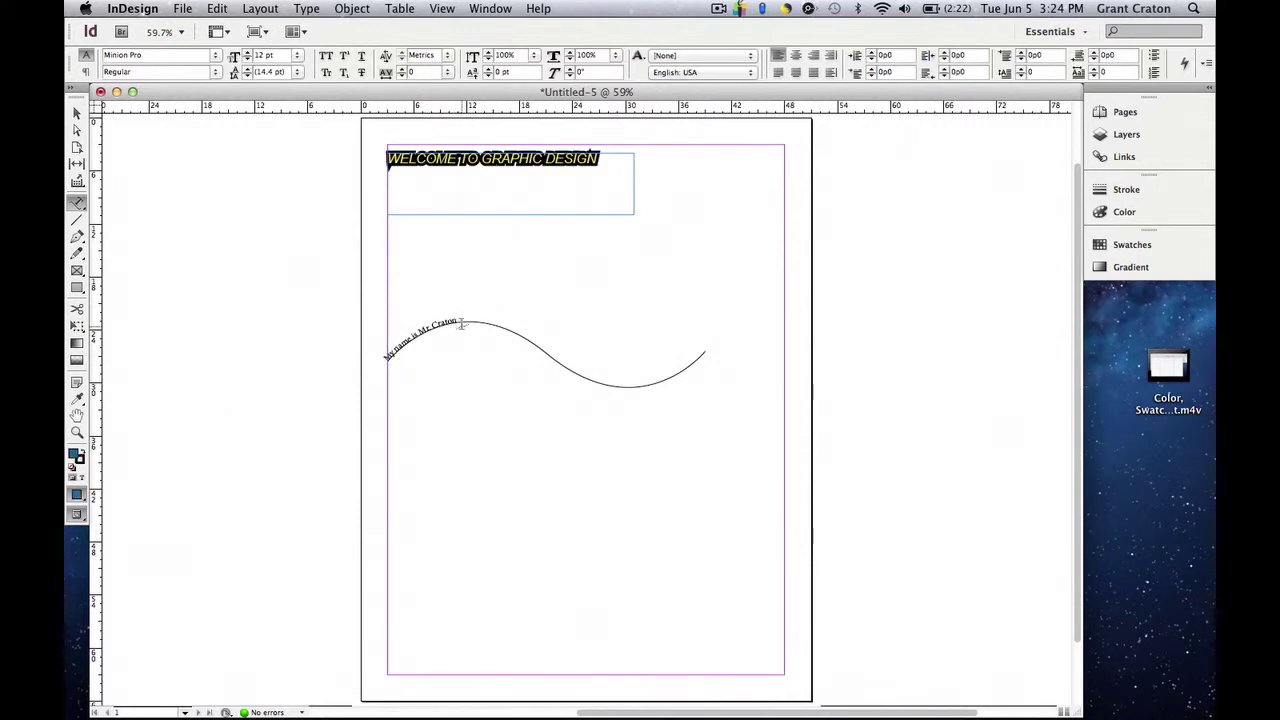
drag(461, 323, 374, 360)
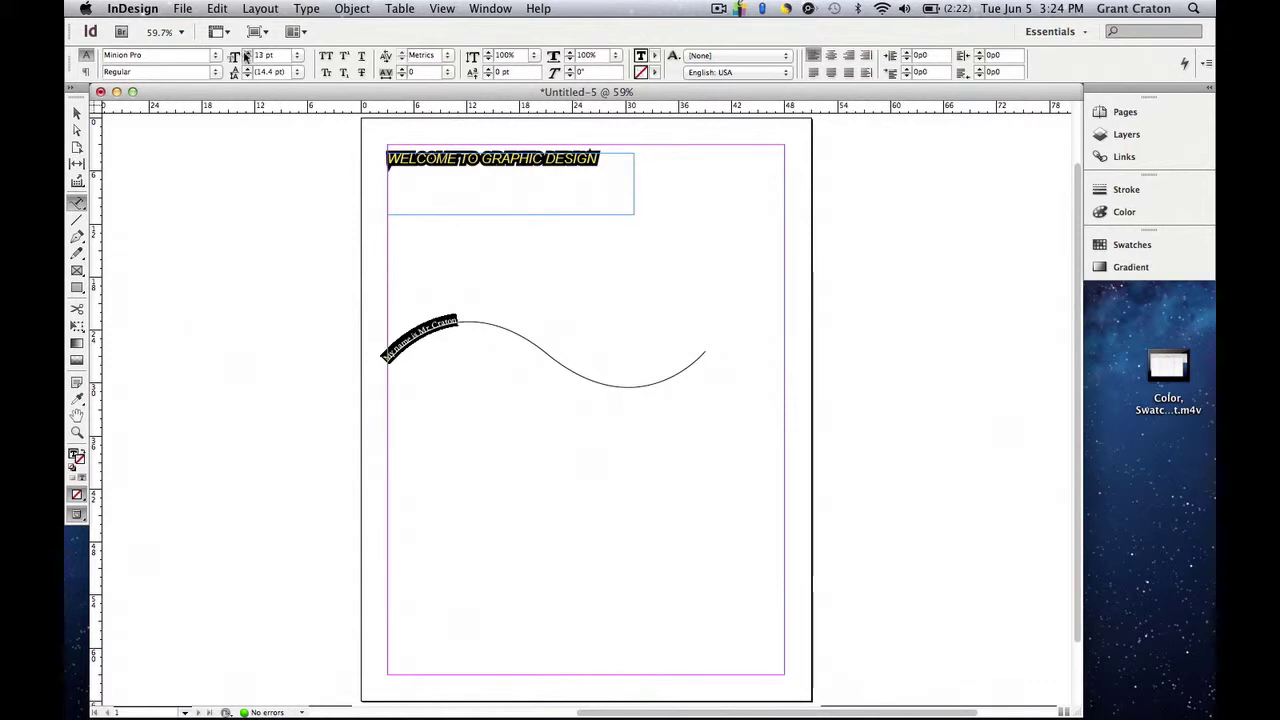
click(247, 53)
click(247, 53)
click(247, 53)
click(247, 53)
click(247, 53)
click(247, 53)
click(247, 53)
click(247, 53)
click(247, 53)
click(247, 53)
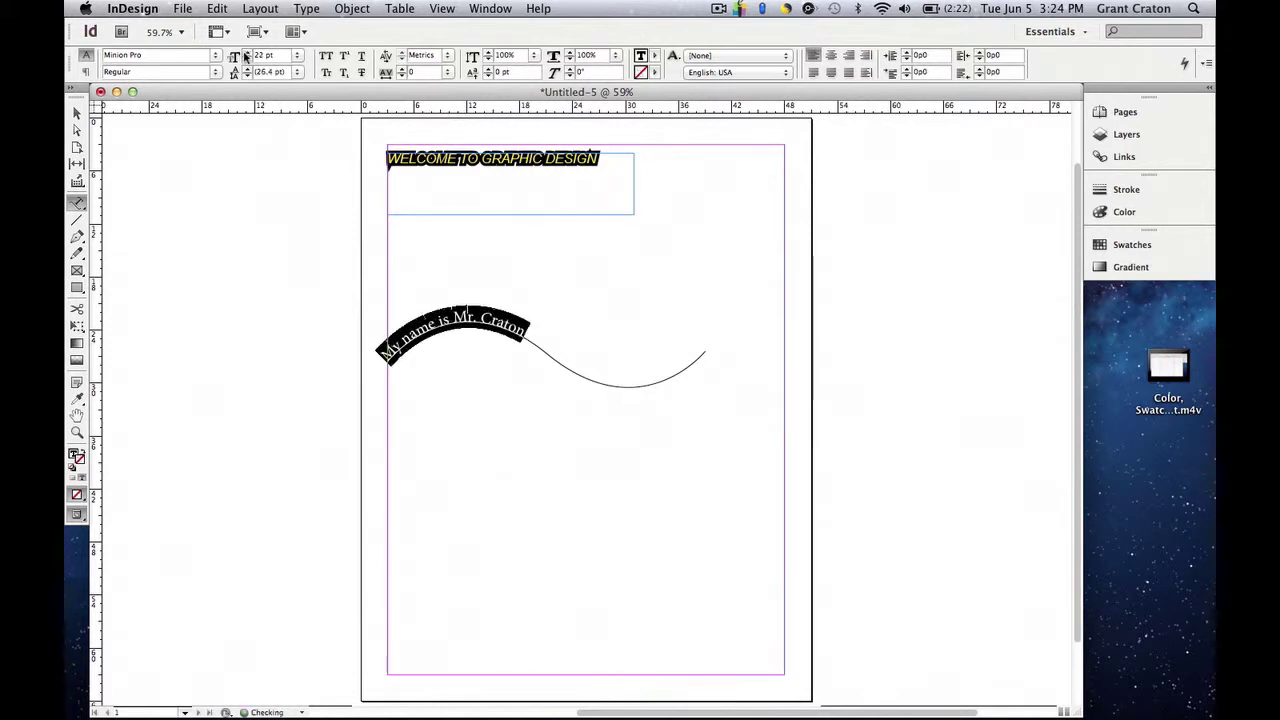
click(247, 53)
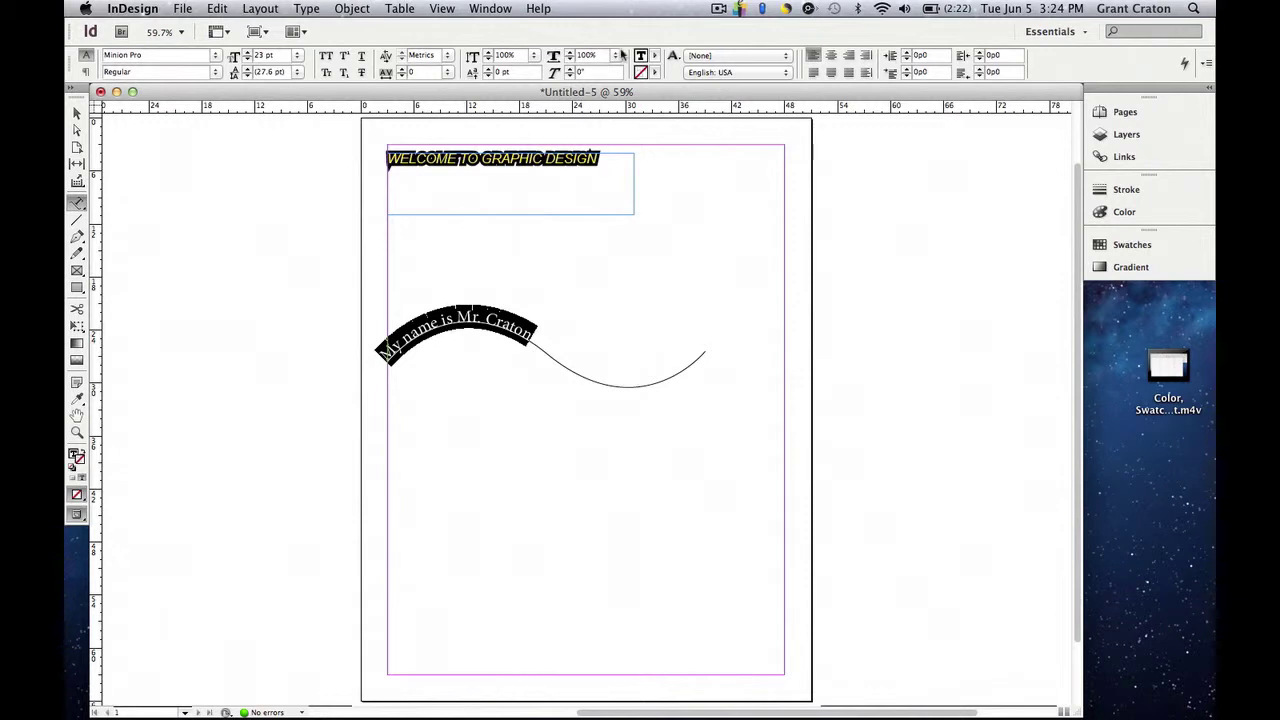
click(617, 55)
click(620, 99)
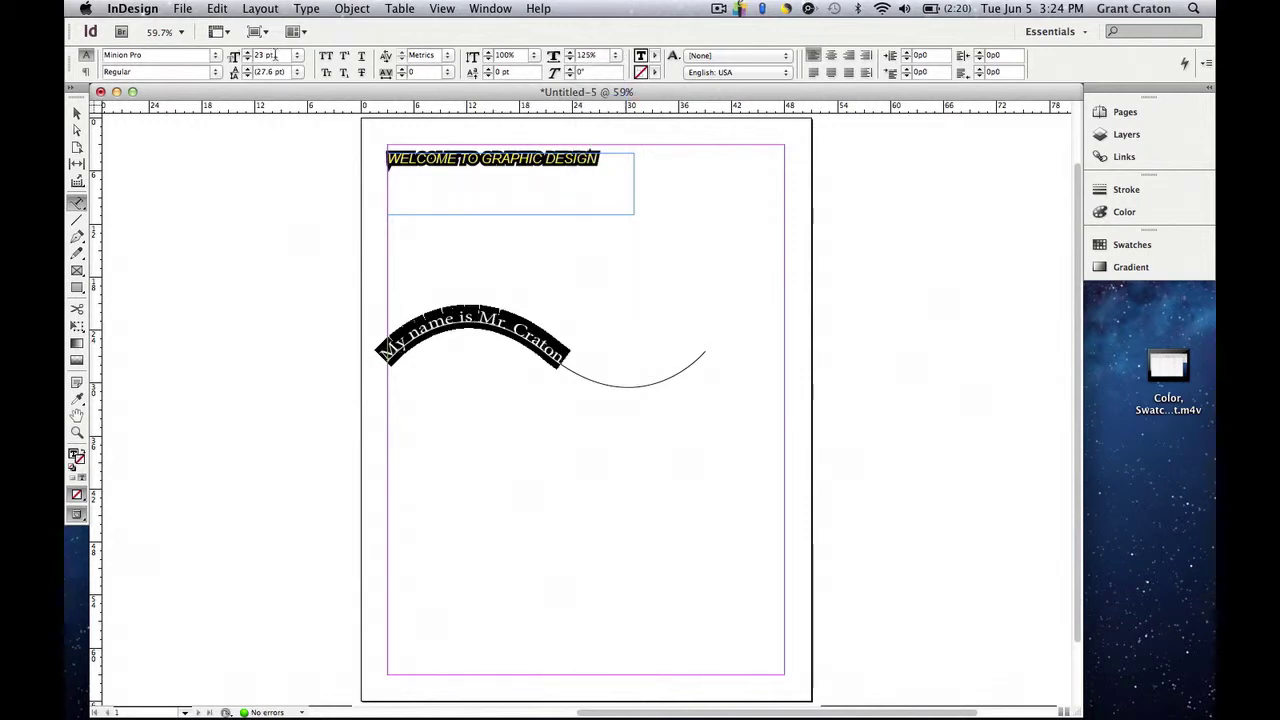
- Keep raising the path text's font size until it reaches 41 pt
click(248, 56)
click(248, 56)
click(248, 56)
click(248, 56)
click(248, 56)
click(248, 56)
click(248, 56)
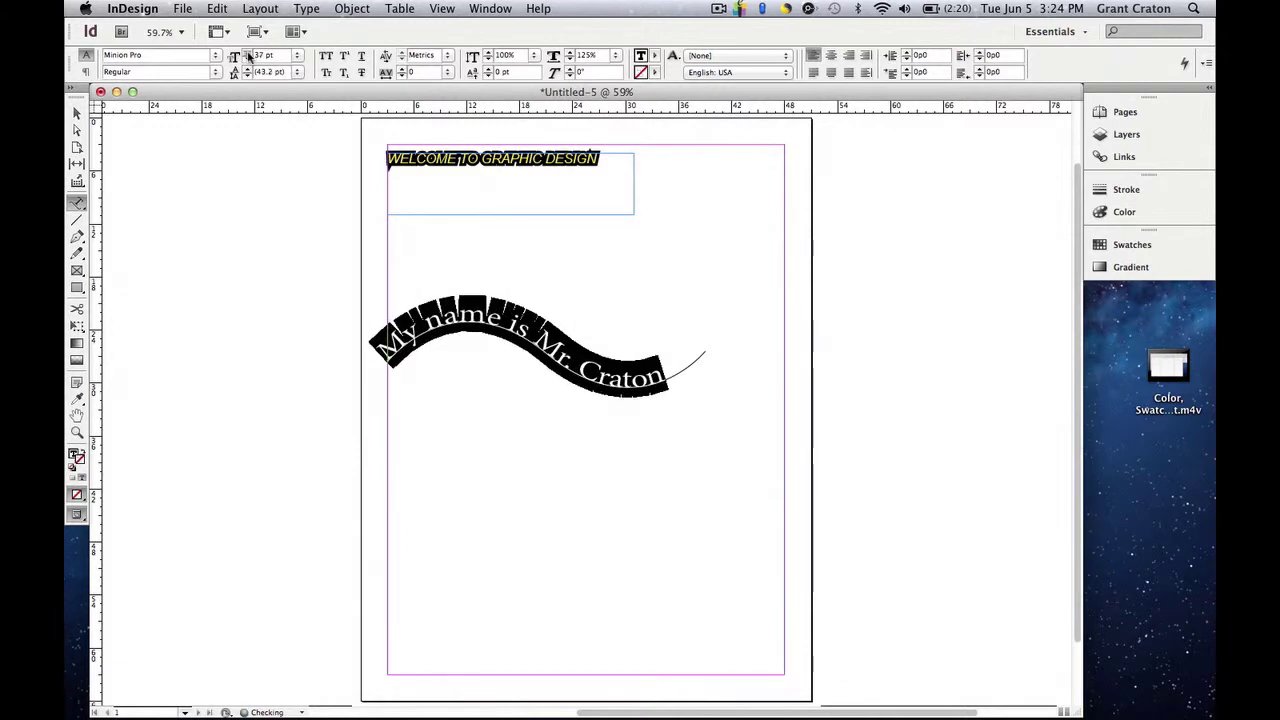
click(248, 56)
click(248, 56)
click(248, 56)
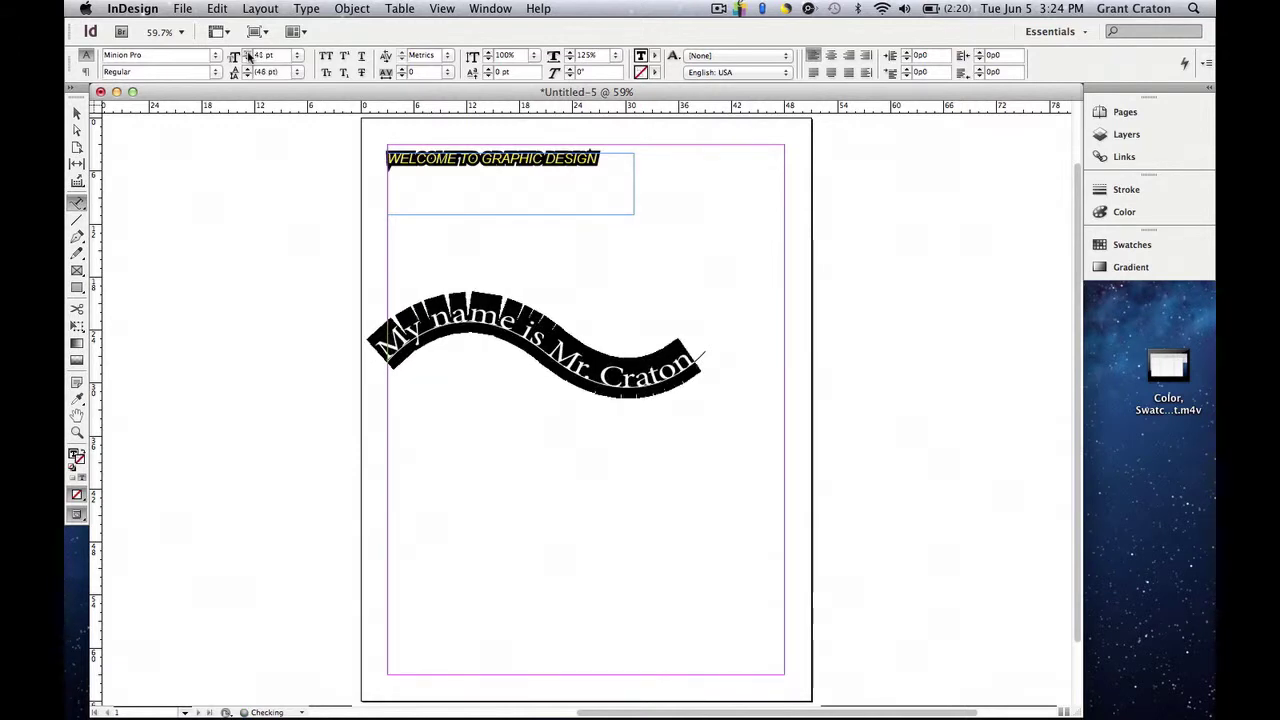
click(248, 56)
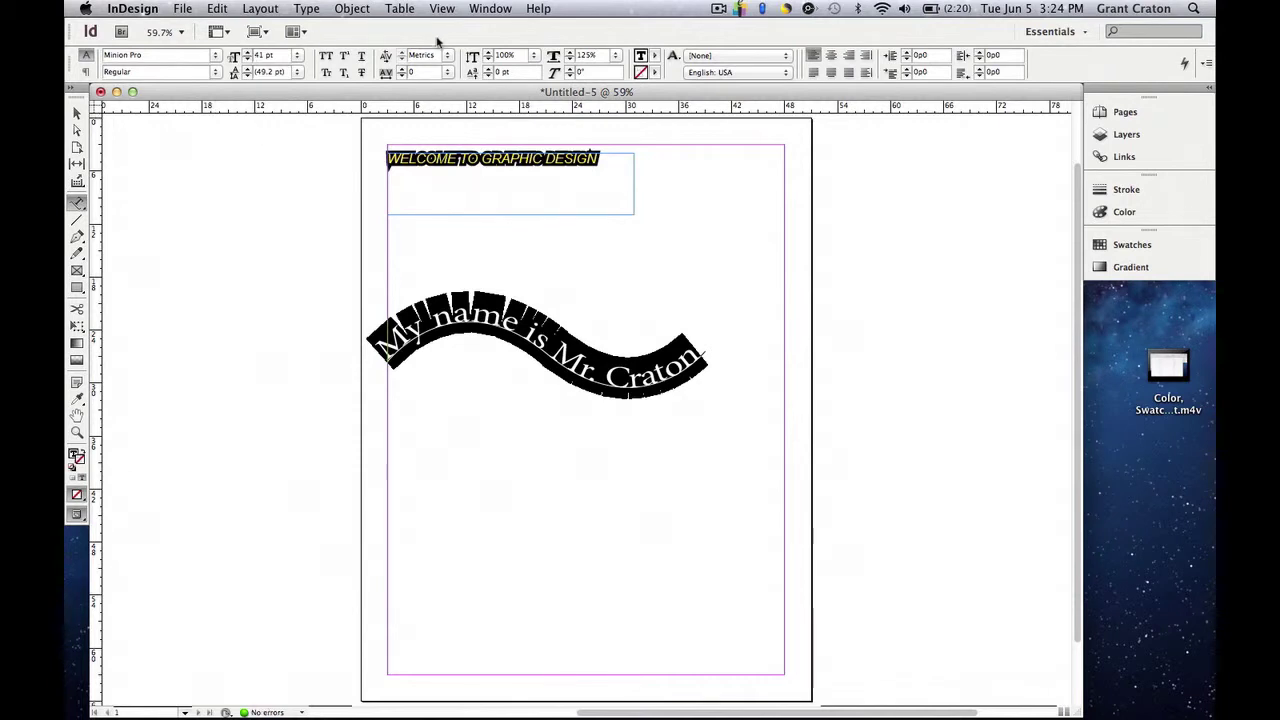
- Fill the path text with the C=100 cyan swatch and choose an outline colour
click(654, 56)
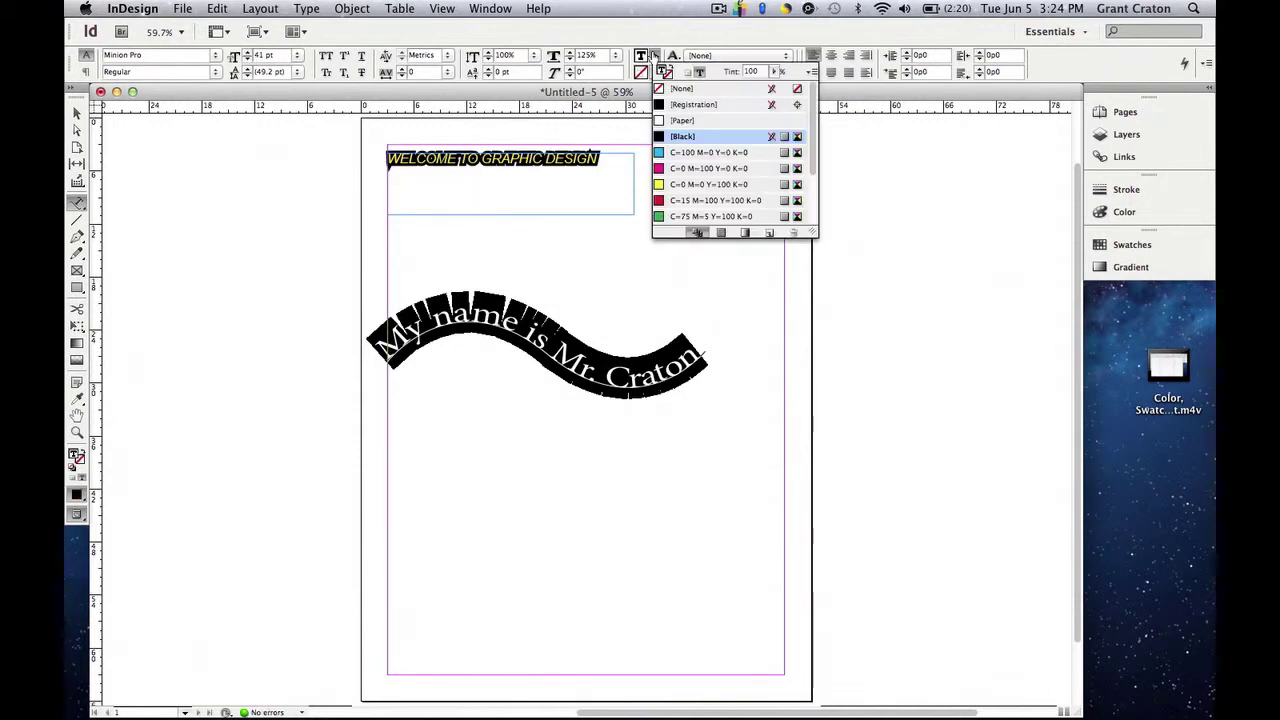
click(705, 200)
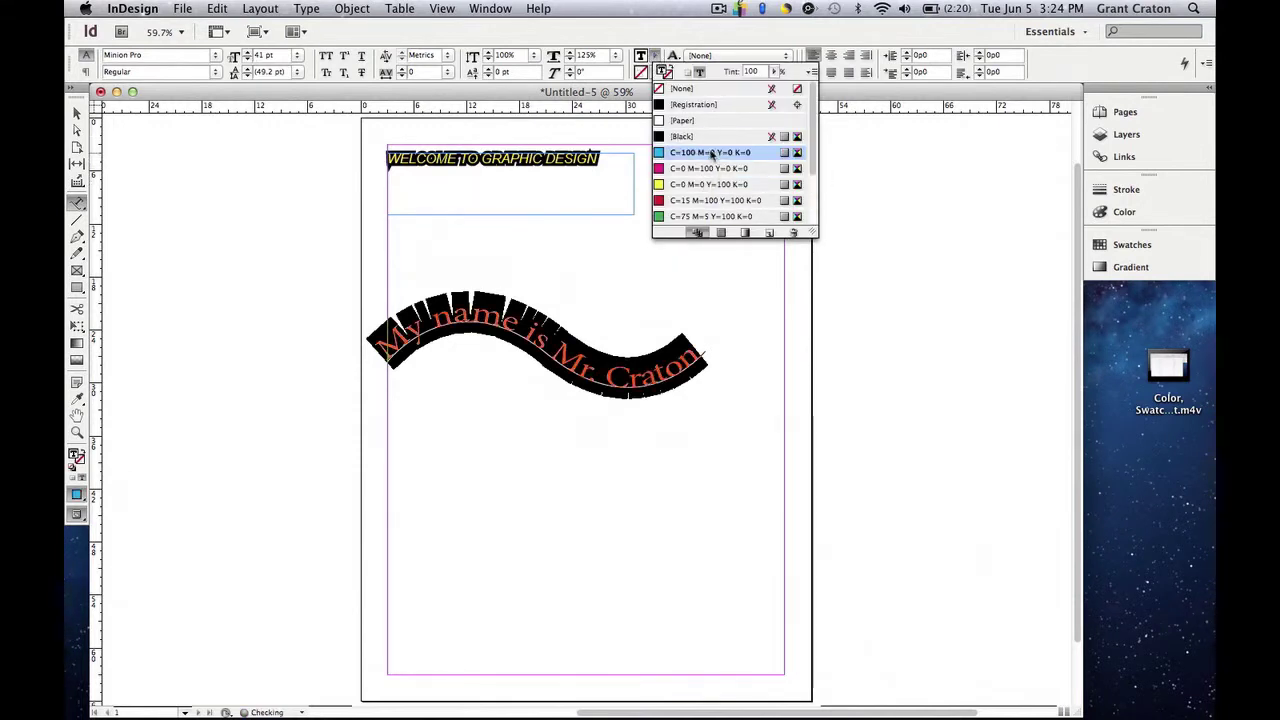
click(657, 75)
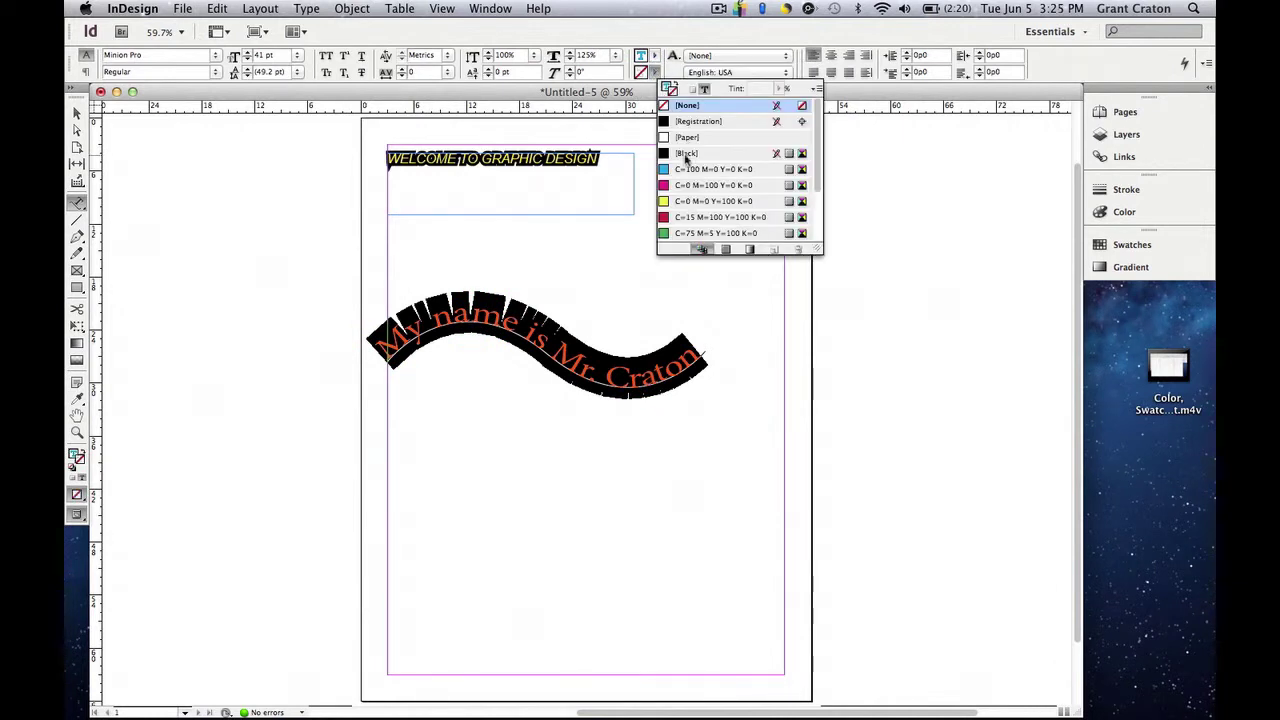
click(686, 155)
- Stop text editing, deselect, then reselect the path text object
click(77, 113)
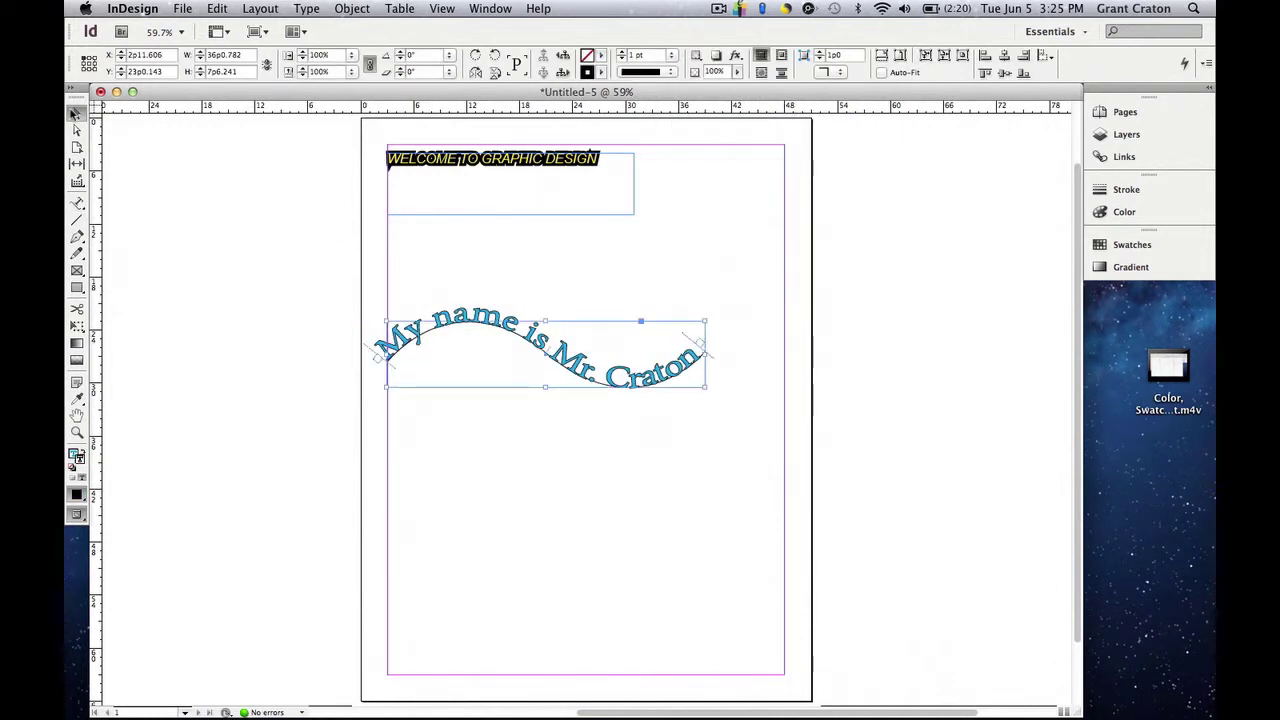
click(768, 293)
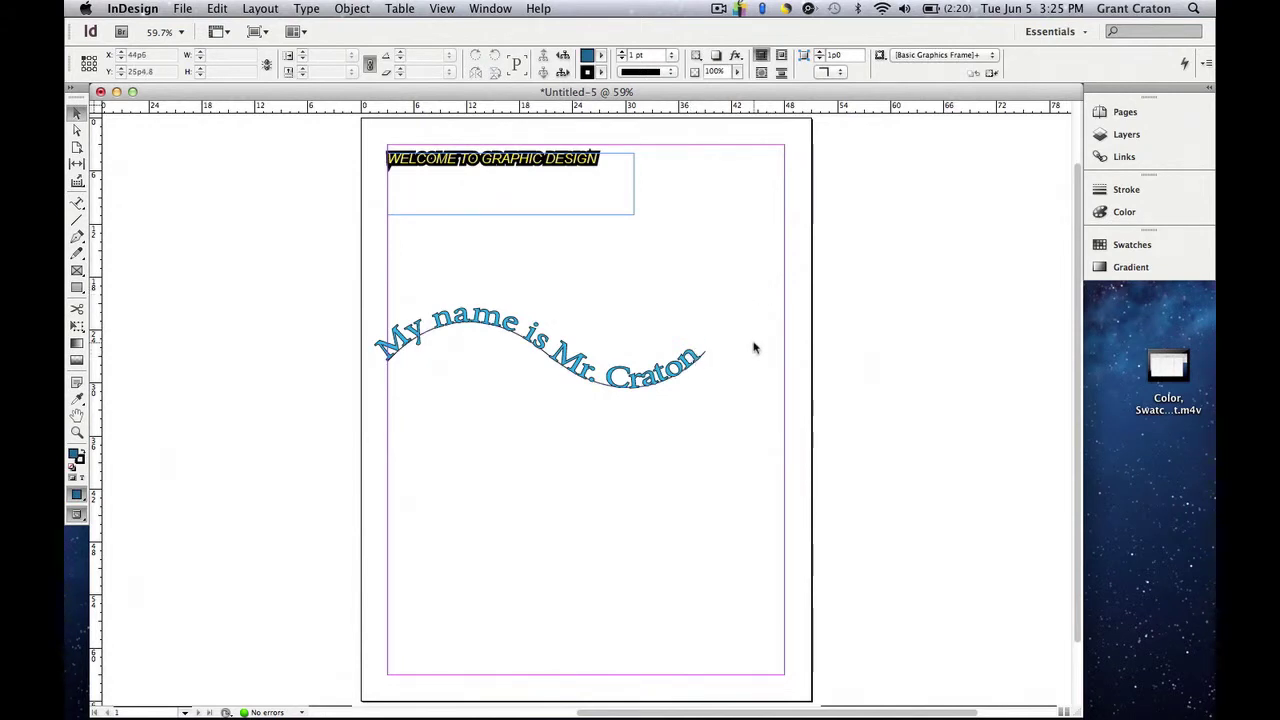
click(693, 362)
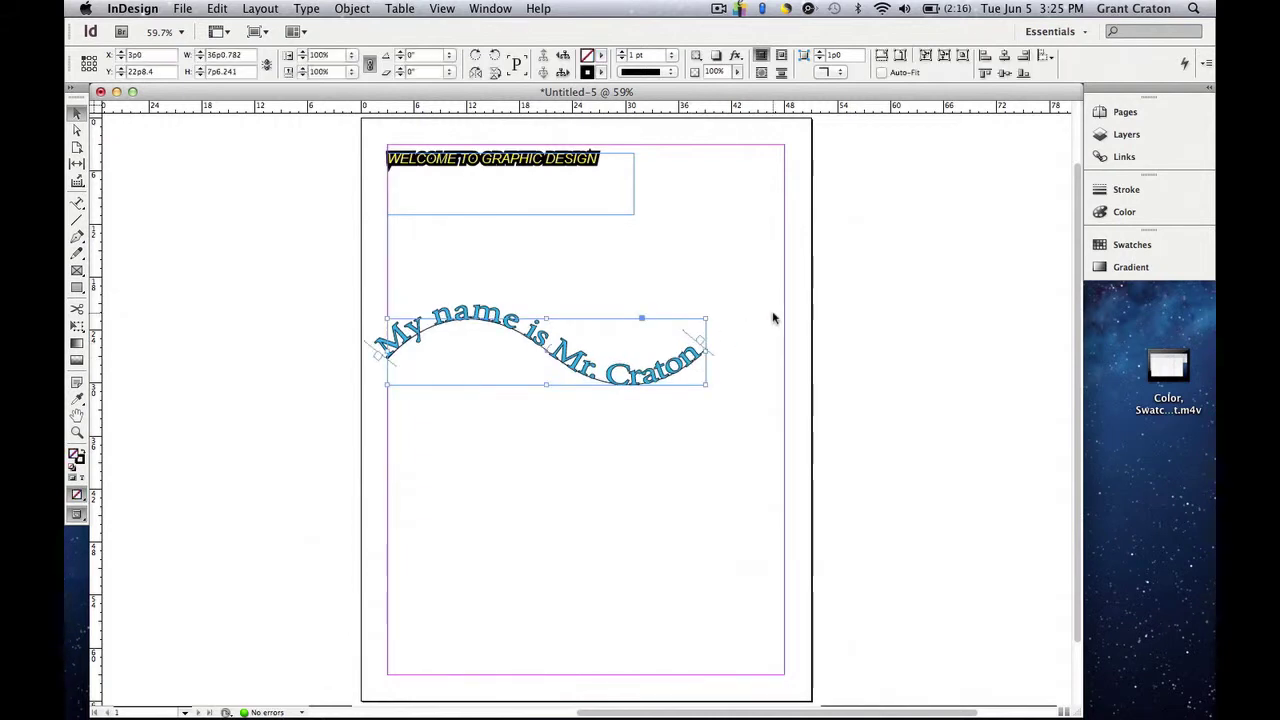
- Set the wavy path's stroke weight to 0 pt in the Stroke panel, then deselect
click(1126, 190)
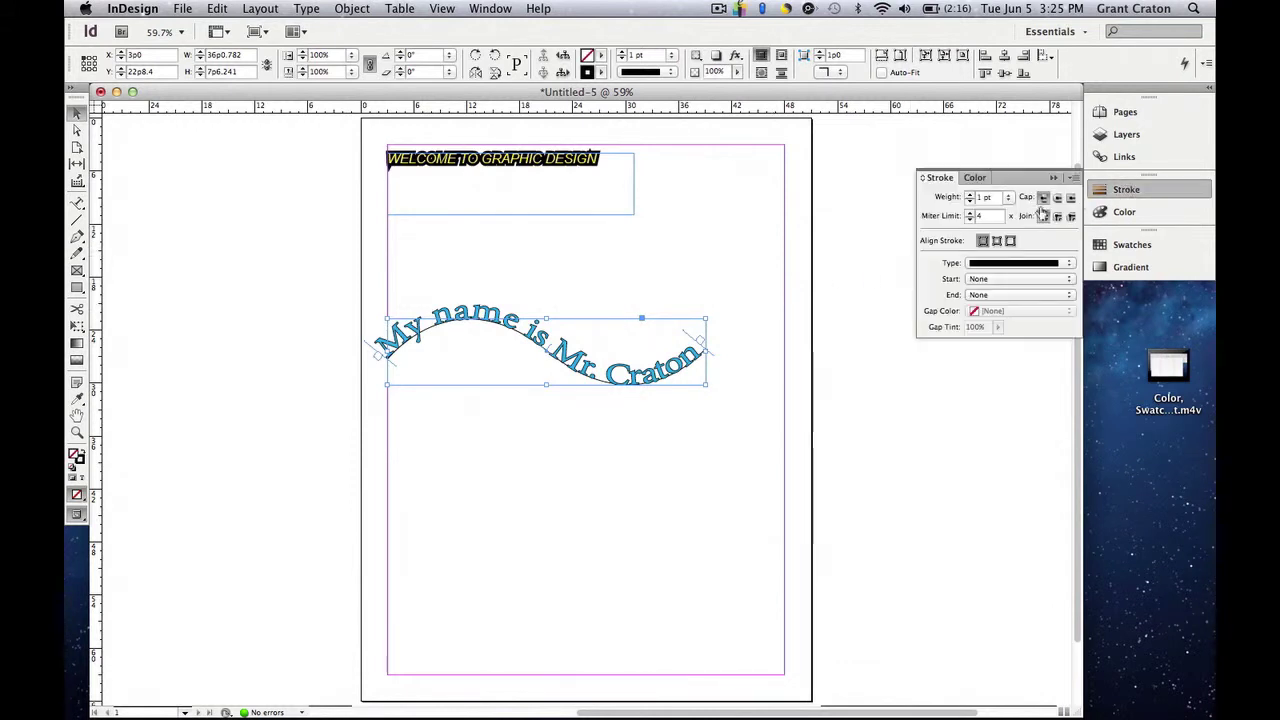
click(969, 203)
click(1053, 177)
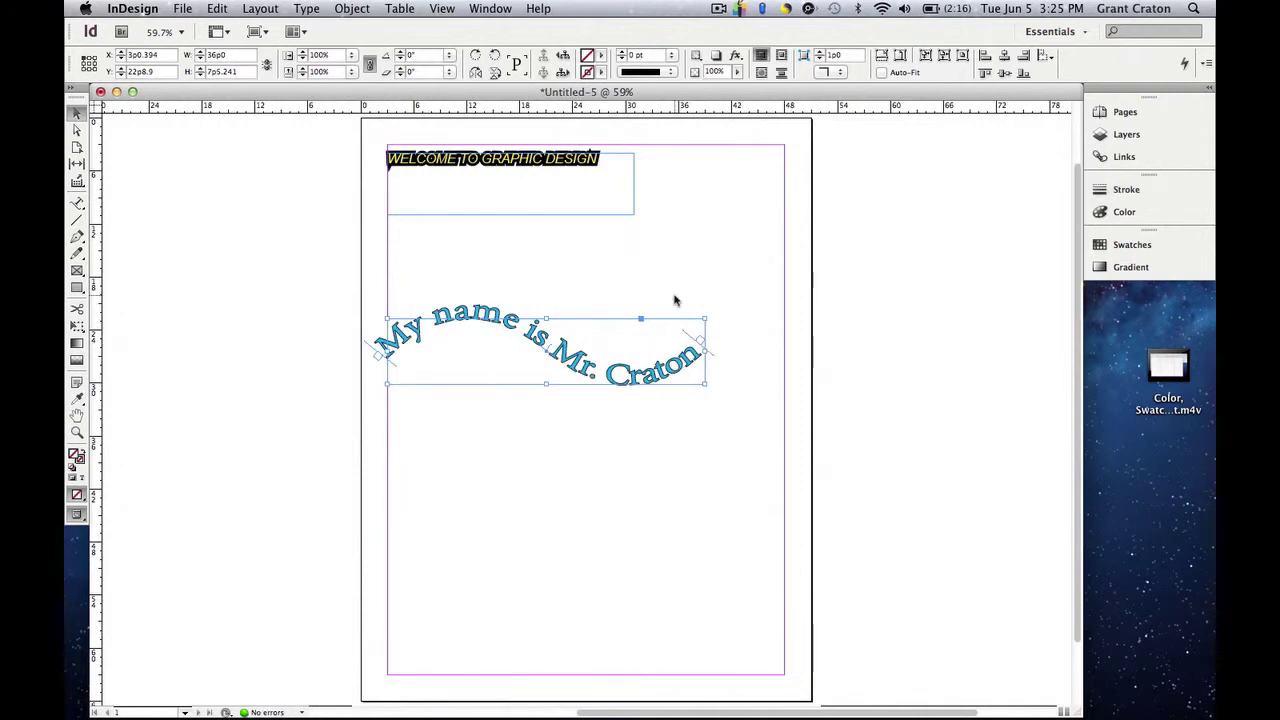
click(675, 300)
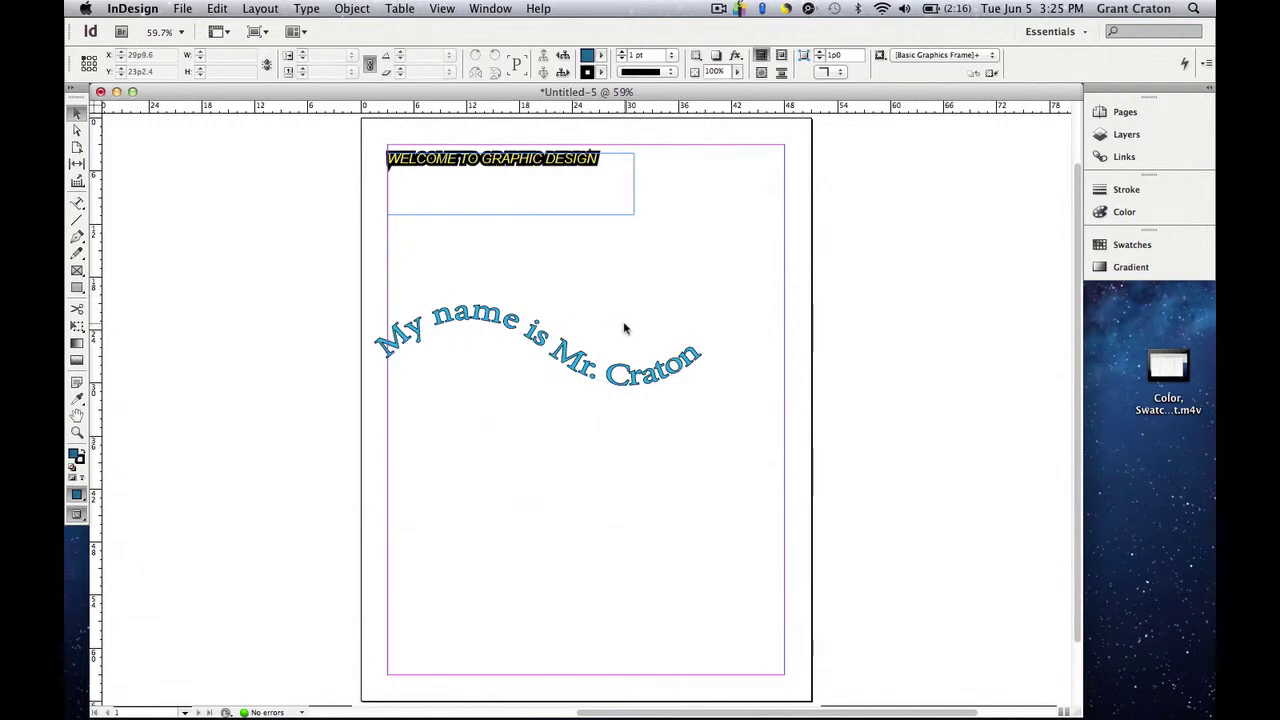